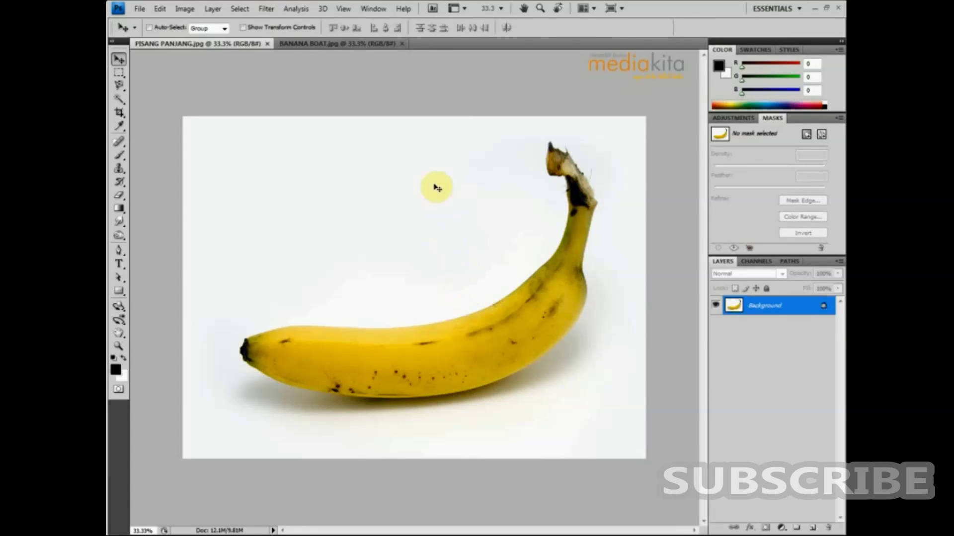
- Preview the BANANA BOAT example, then close it and PISANG PANJANG
click(338, 45)
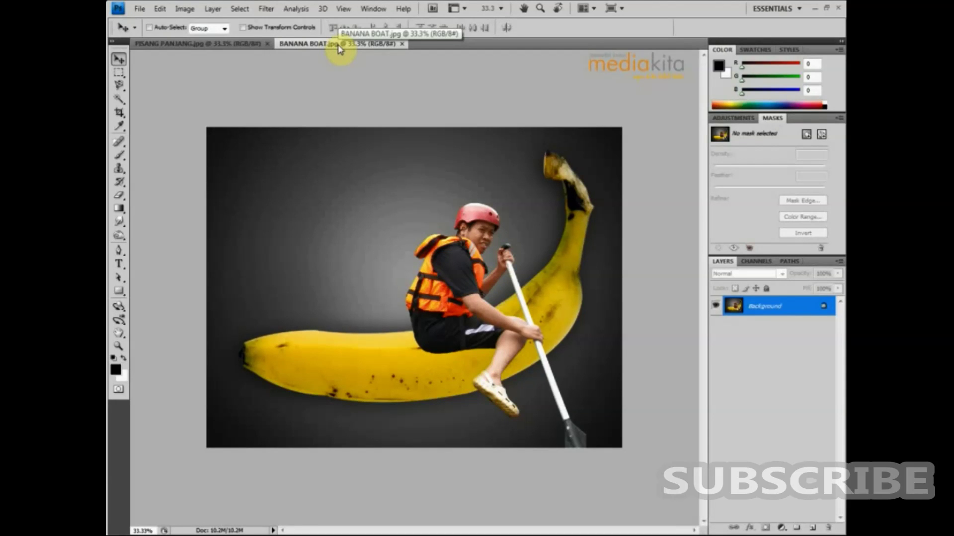
click(401, 44)
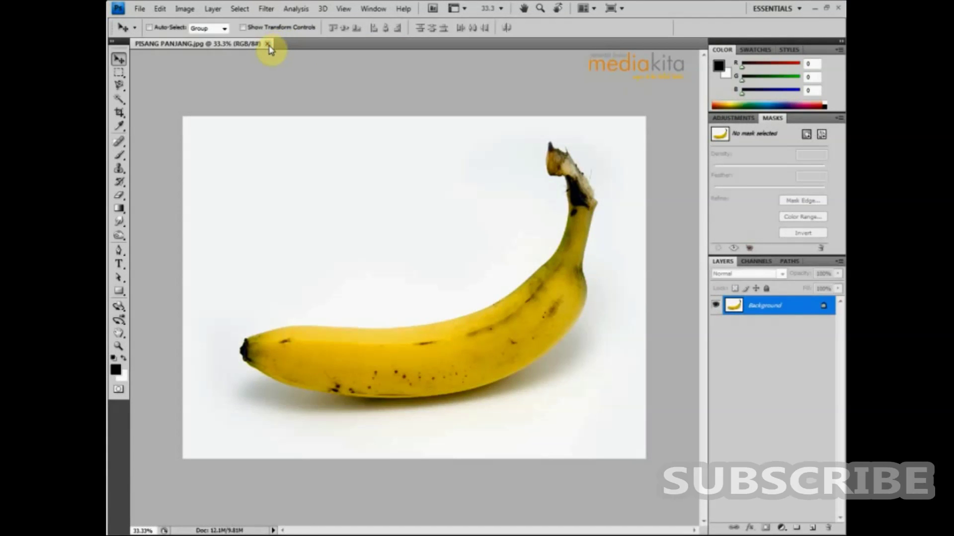
click(268, 44)
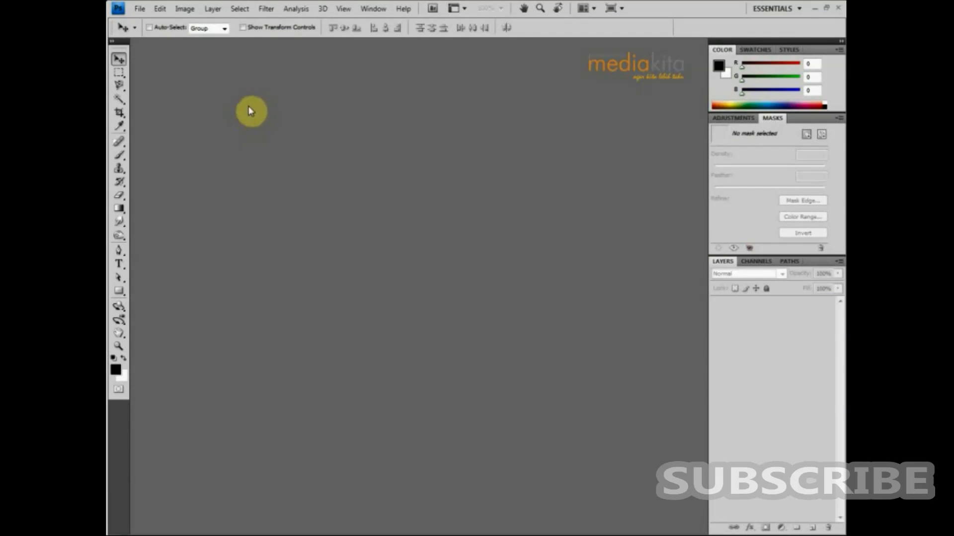
- Reopen PISANG PANJANG.jpg from the CONTOH GAMBAR folder
click(139, 13)
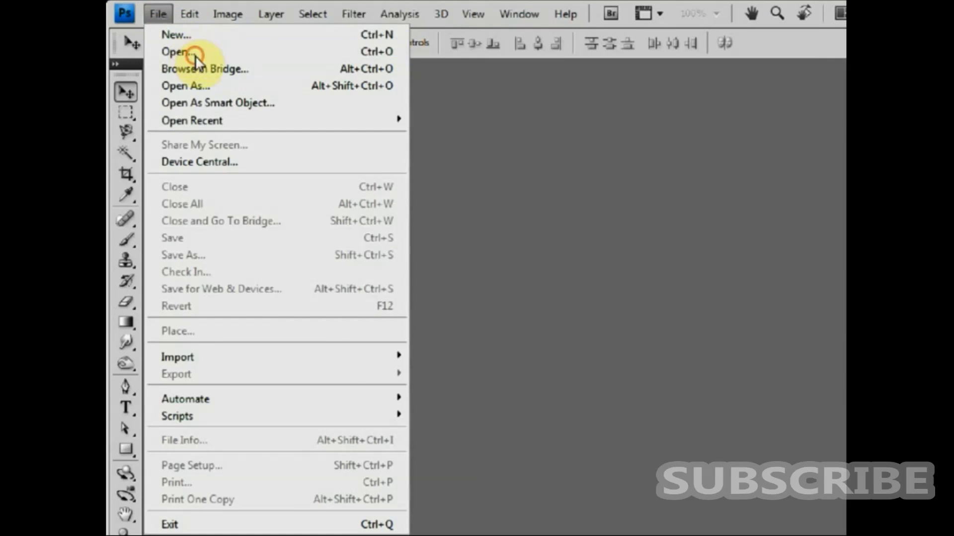
click(195, 55)
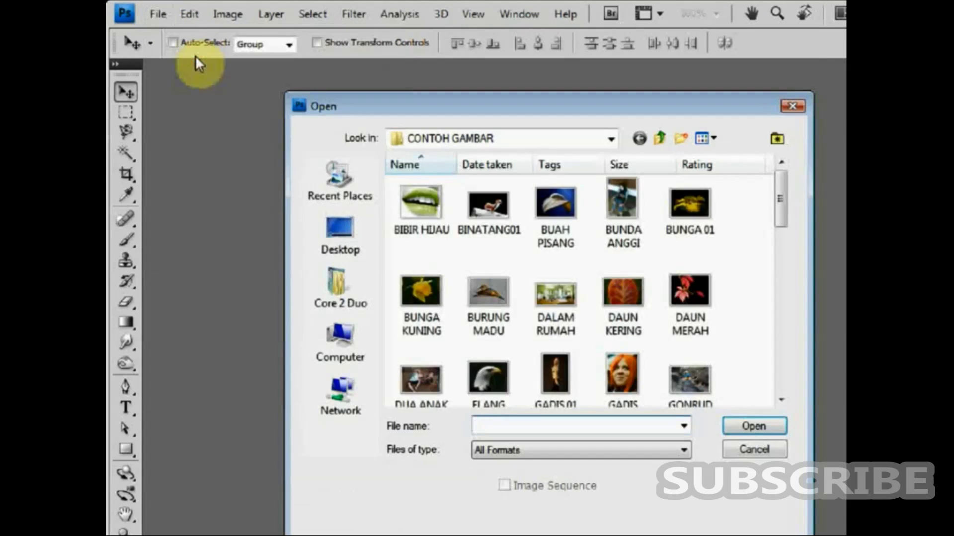
click(612, 141)
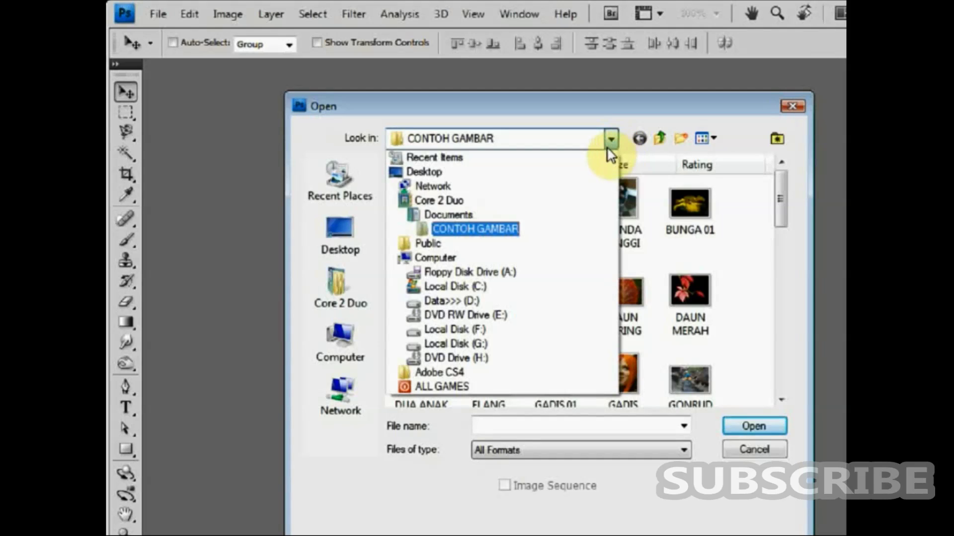
click(531, 228)
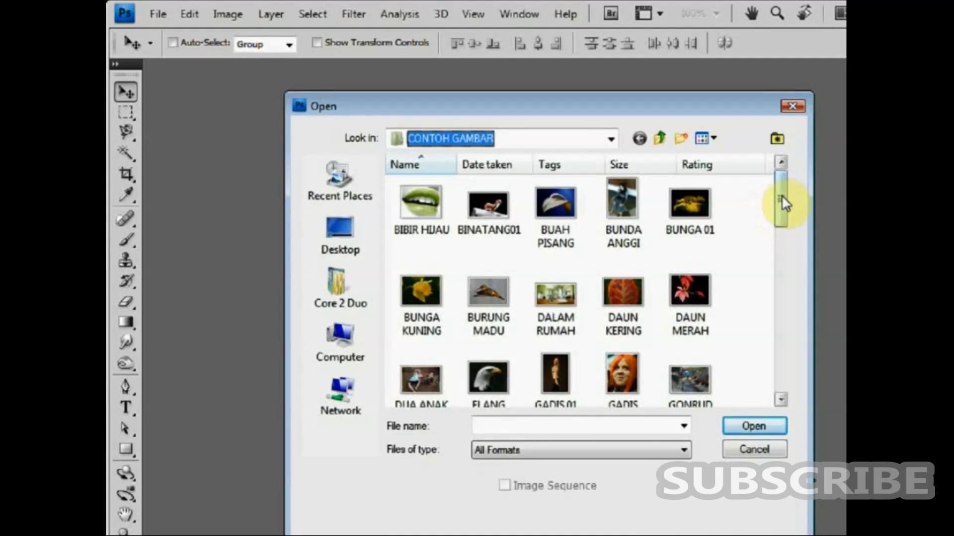
drag(781, 204, 782, 288)
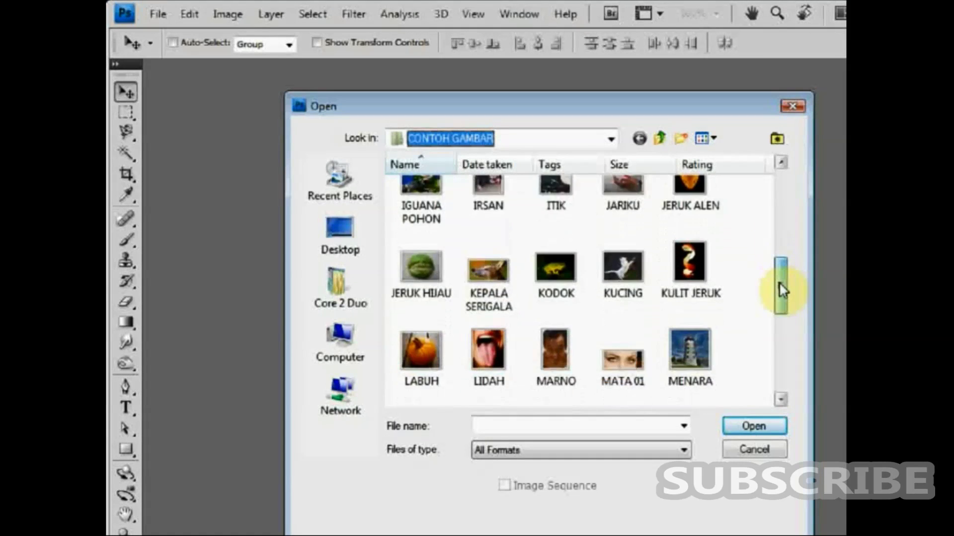
drag(781, 288, 780, 343)
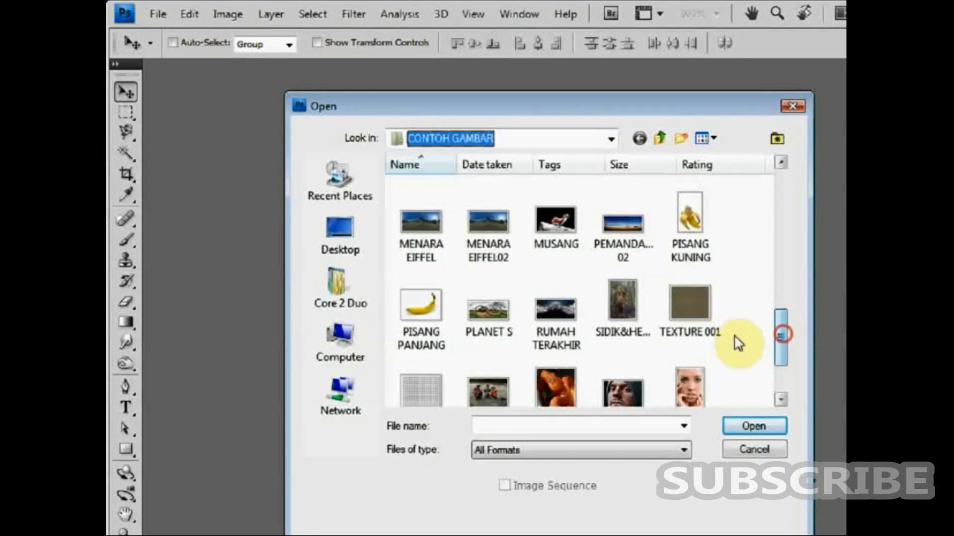
click(417, 320)
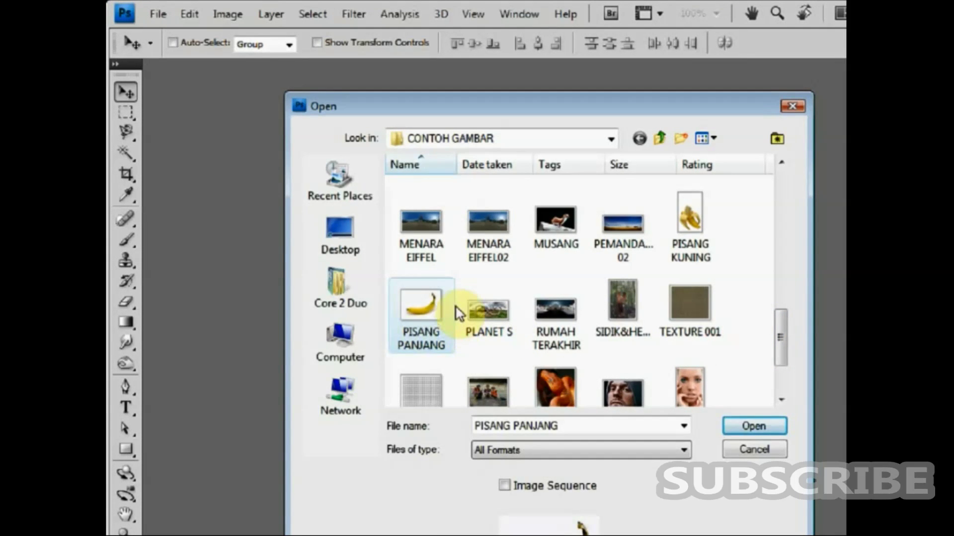
click(752, 430)
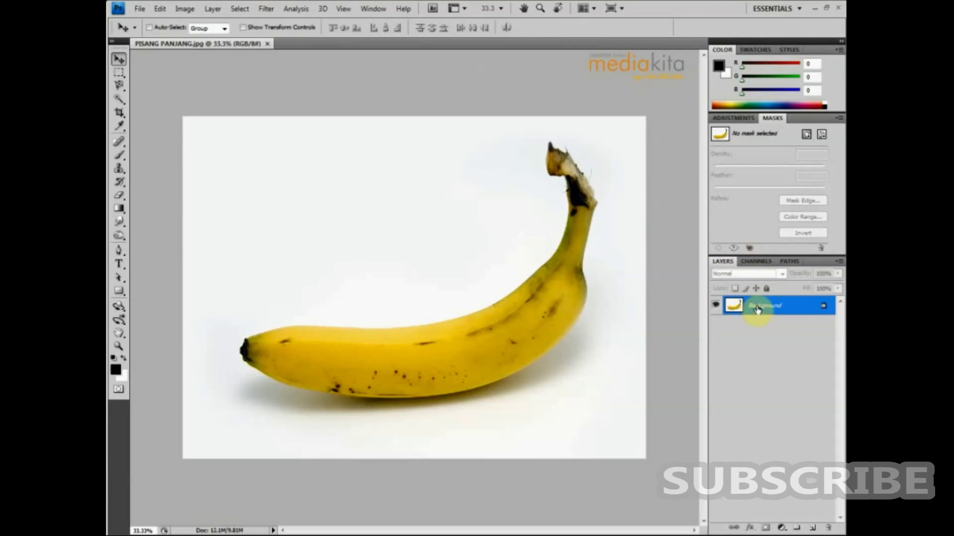
- Create a Background copy layer and hide the original Background layer
drag(723, 261, 577, 213)
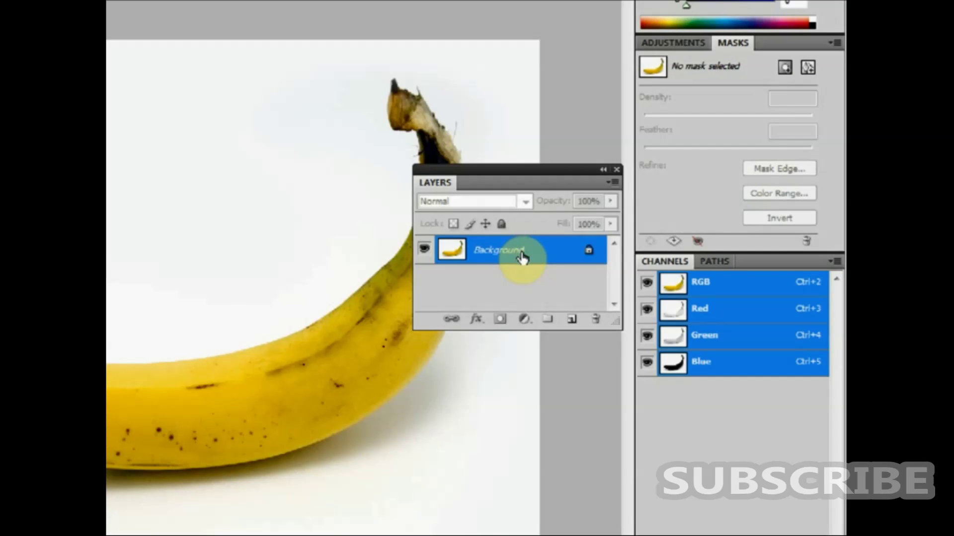
drag(522, 258, 568, 320)
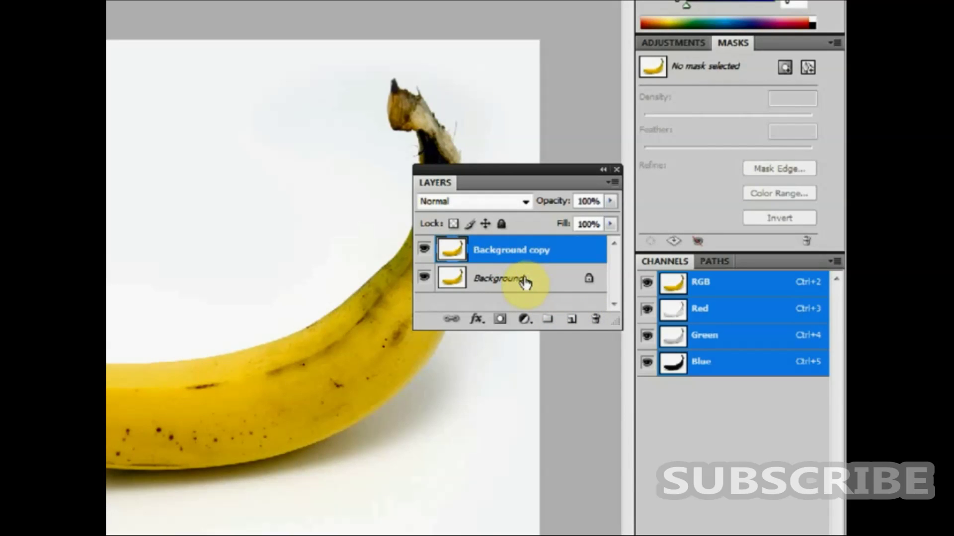
click(426, 279)
drag(496, 171, 714, 267)
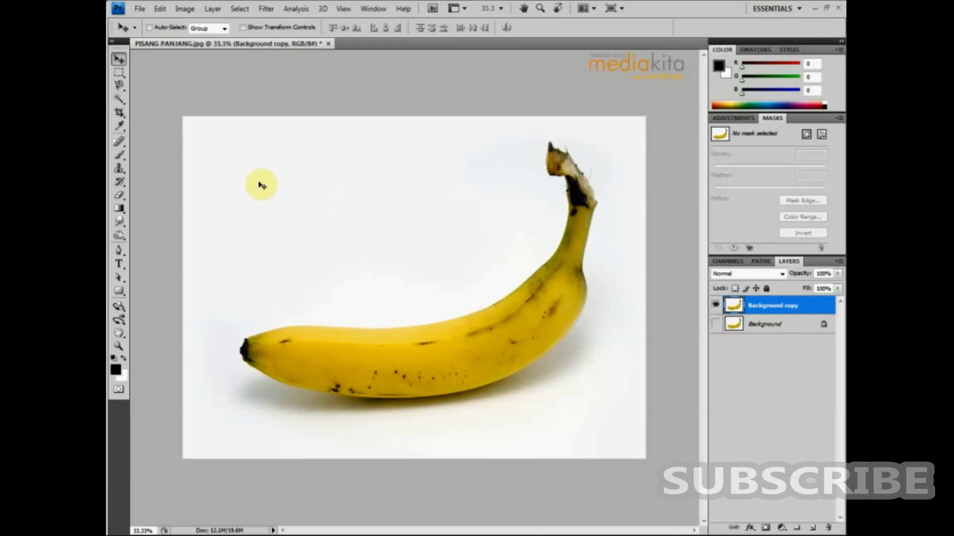
- Quick-select the white backdrop around the banana on Background copy and cut it away
click(122, 100)
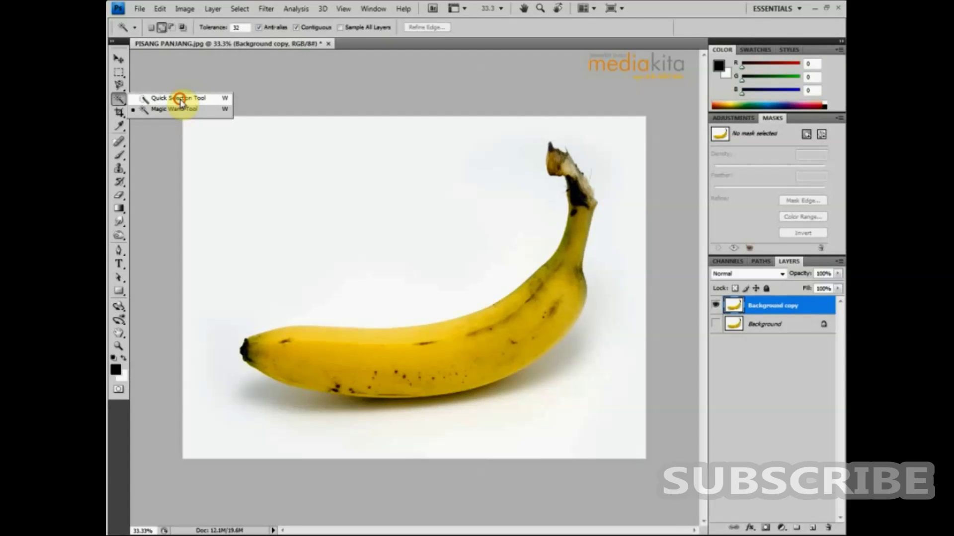
click(180, 100)
drag(324, 221, 419, 180)
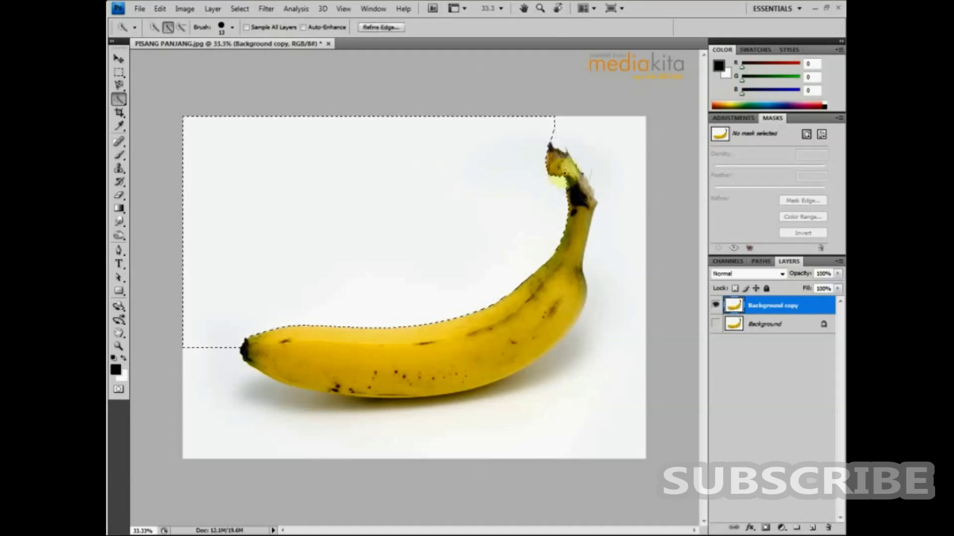
mouse_move(546, 174)
mouse_down()
mouse_move(619, 290)
mouse_move(594, 356)
mouse_up()
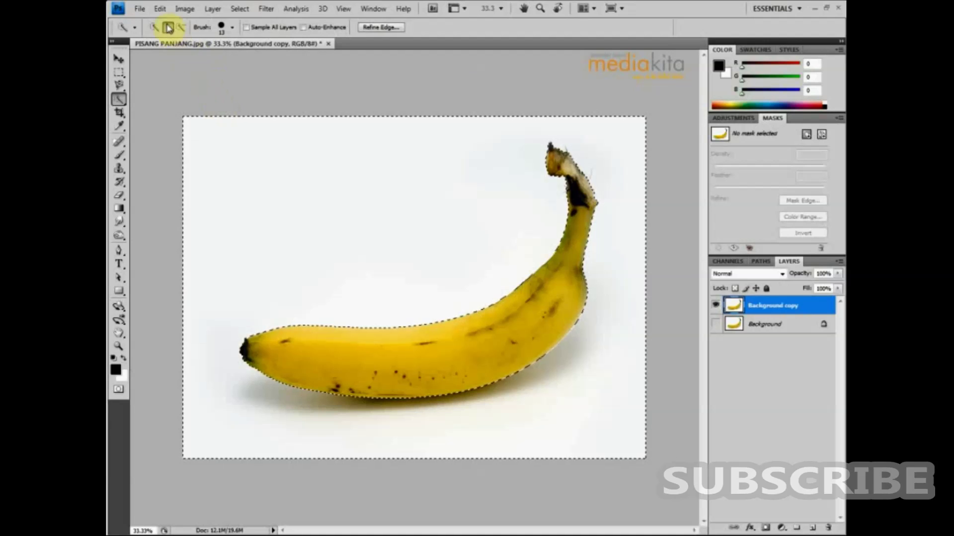
click(160, 8)
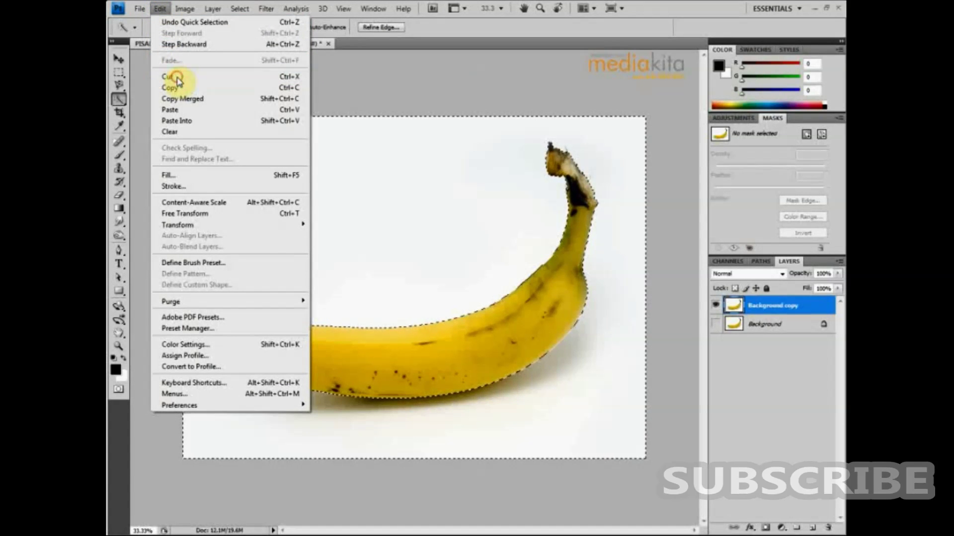
click(177, 78)
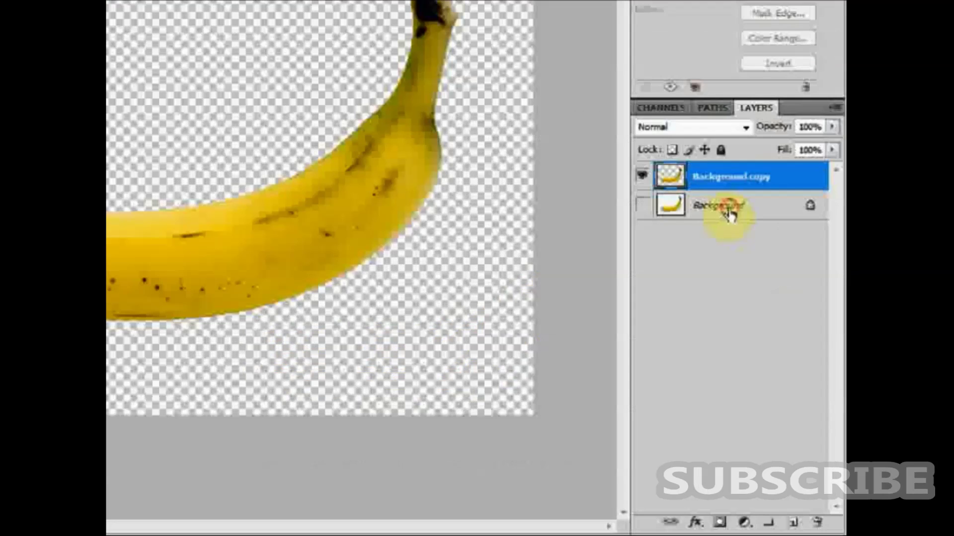
- Add an empty Layer 1 above the hidden Background and redock the Layers panel
click(772, 325)
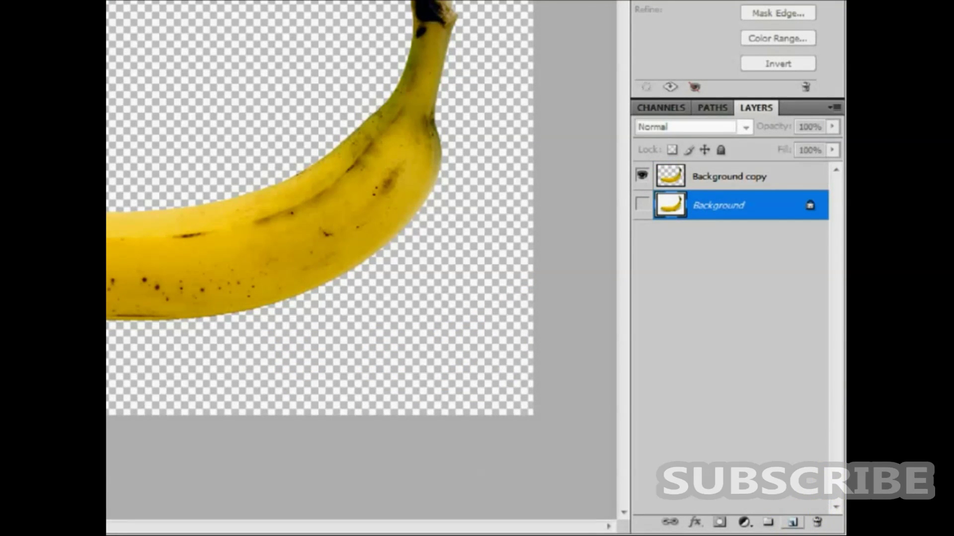
drag(767, 106, 428, 105)
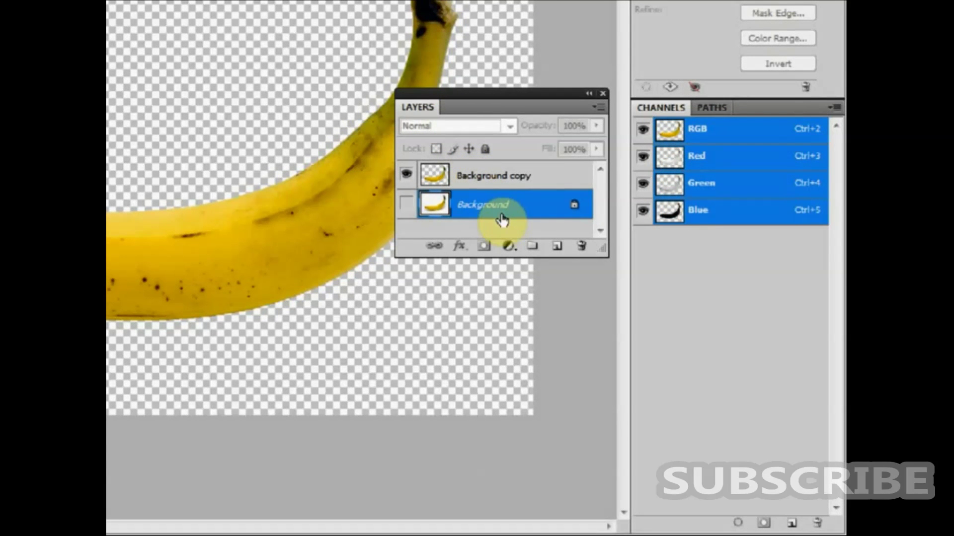
click(556, 248)
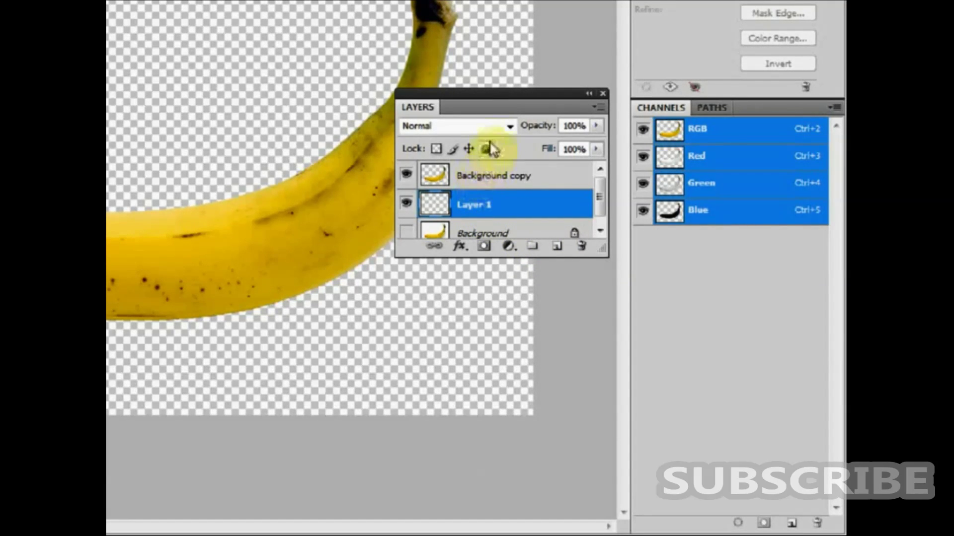
drag(499, 95, 714, 110)
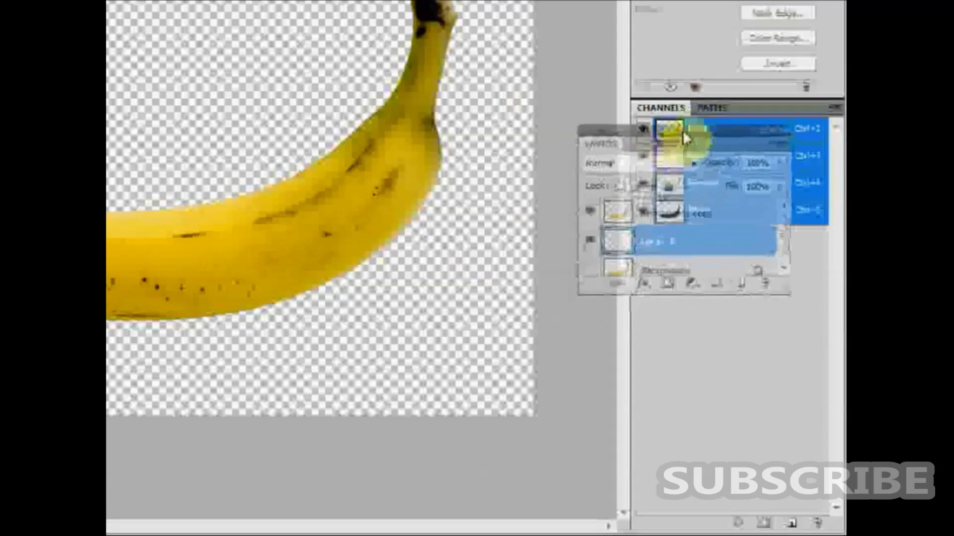
drag(714, 109, 733, 109)
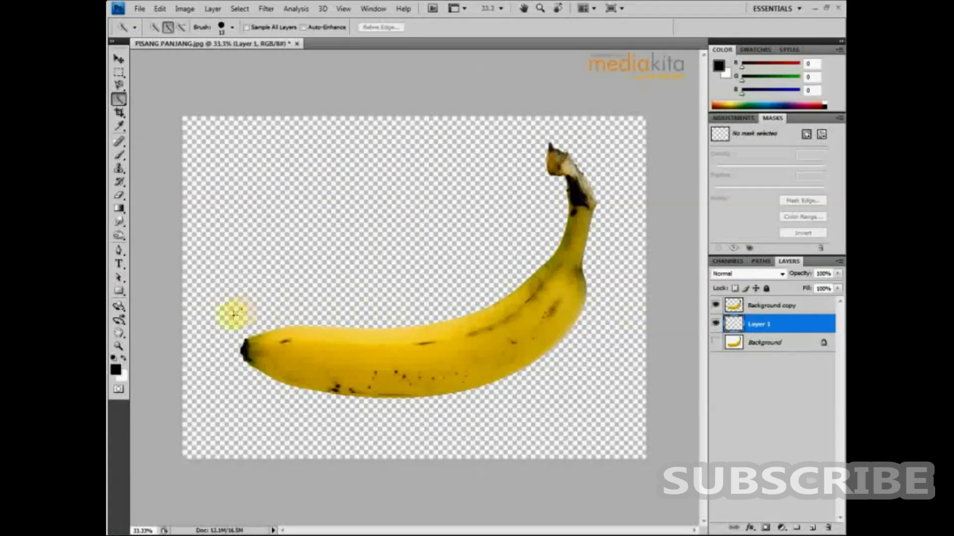
- Fill Layer 1 with dark 85% grey using the Paint Bucket Tool
click(118, 211)
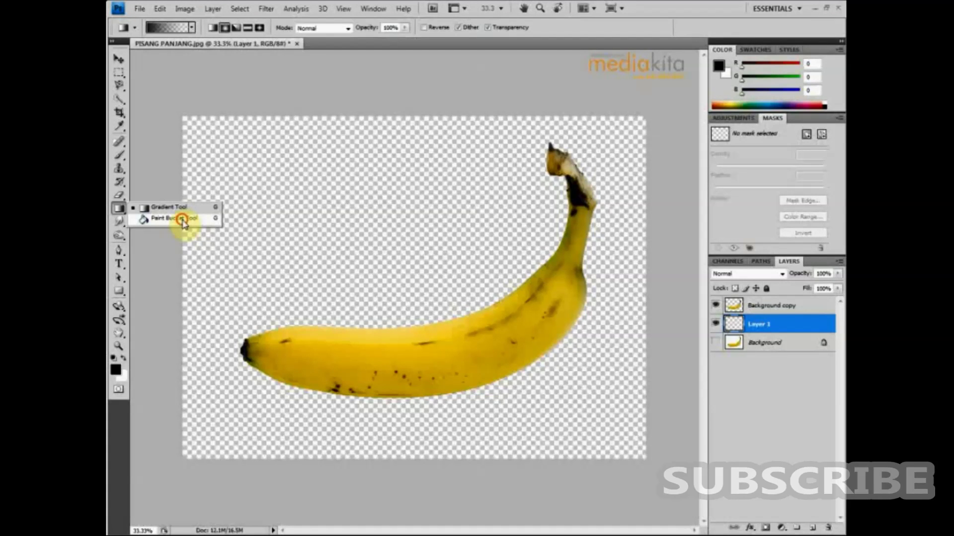
click(182, 219)
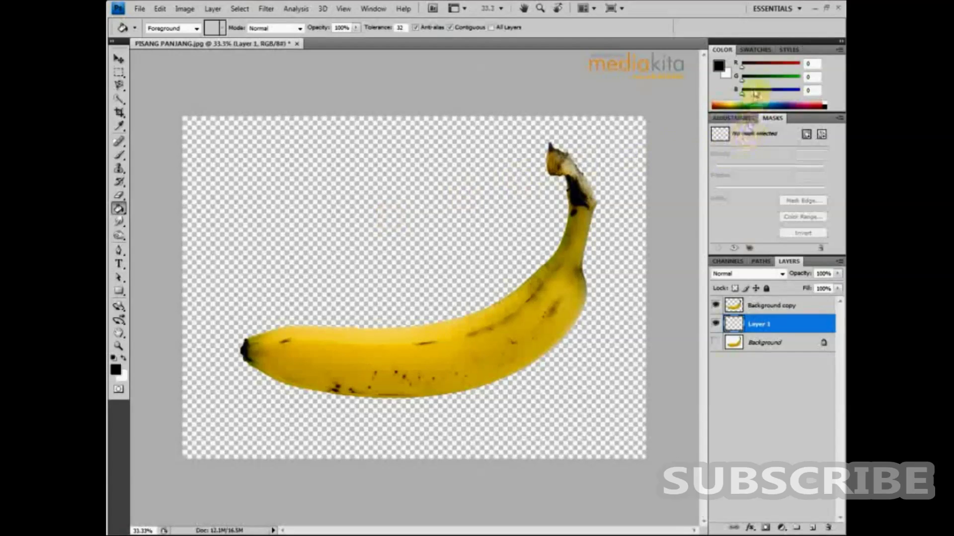
click(755, 50)
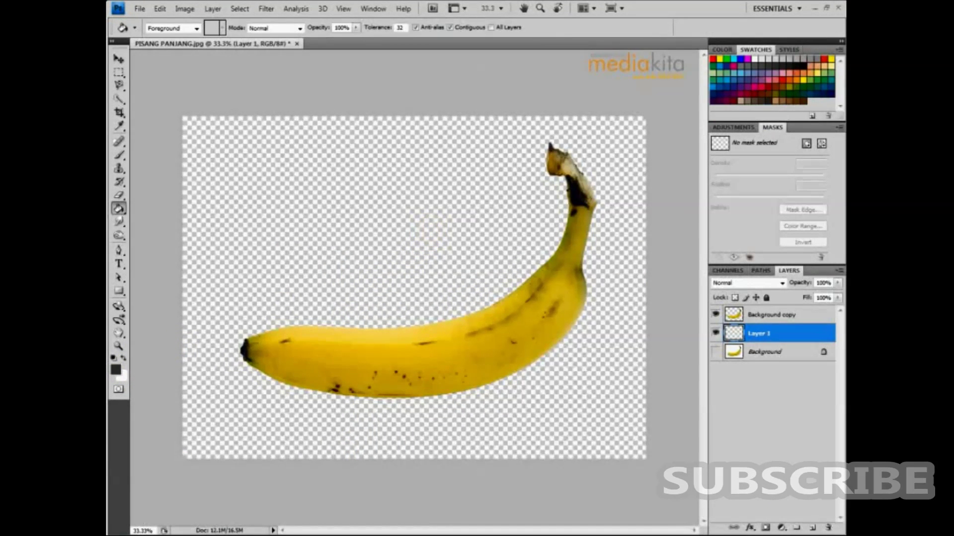
click(434, 232)
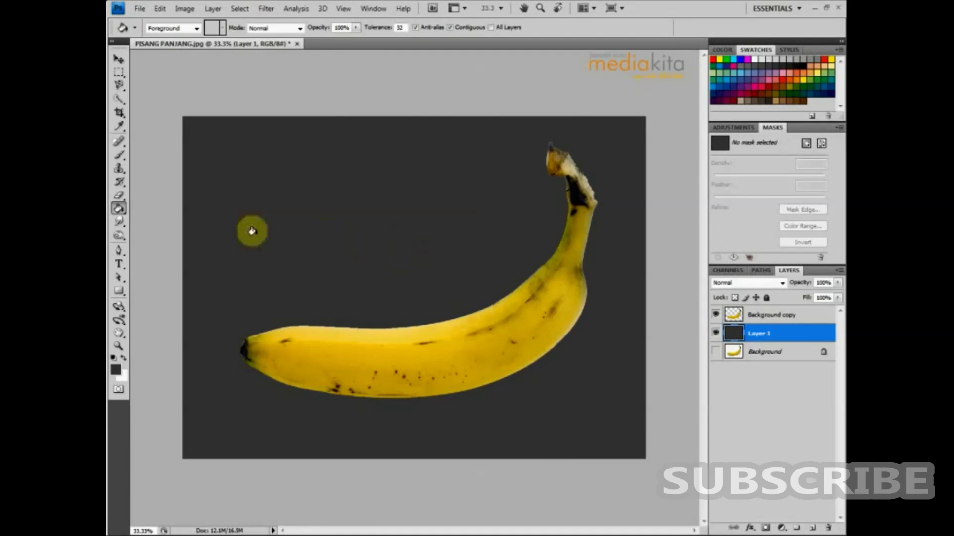
click(118, 210)
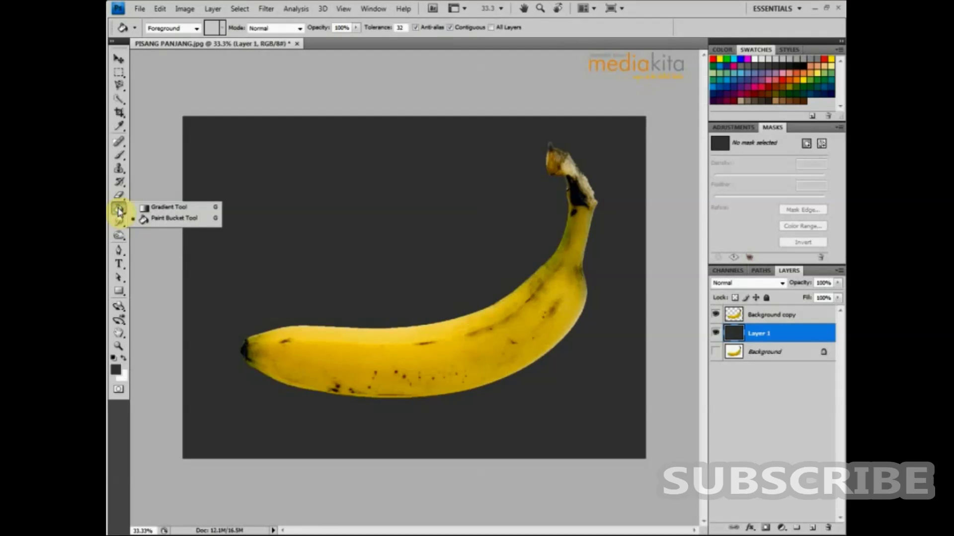
- Draw a lighter-grey foreground-to-transparent radial gradient from the banana's centre outward on Layer 1
click(191, 210)
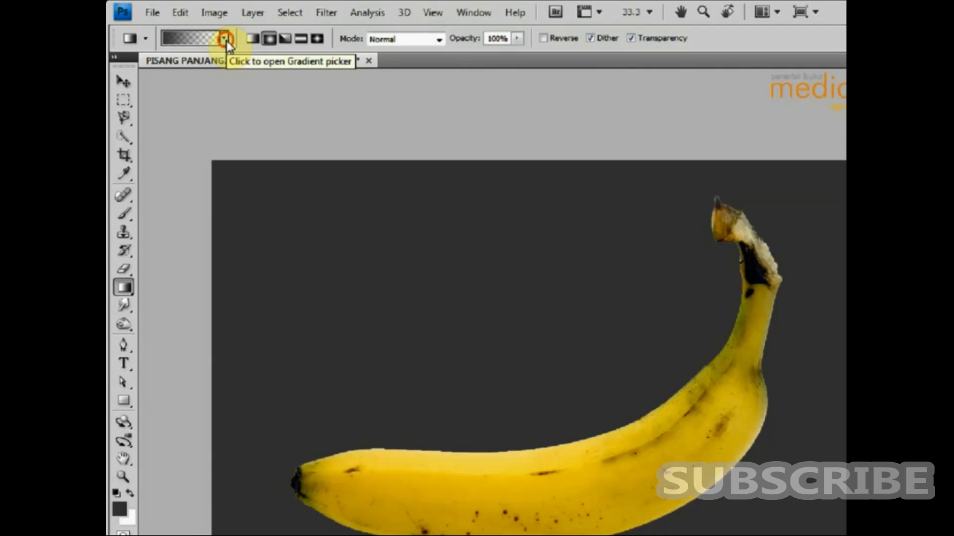
click(224, 38)
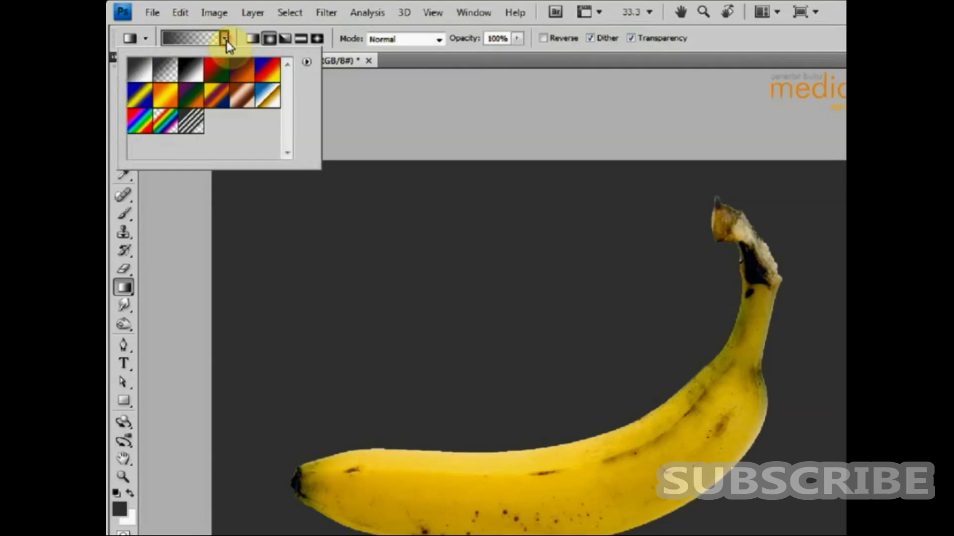
click(163, 77)
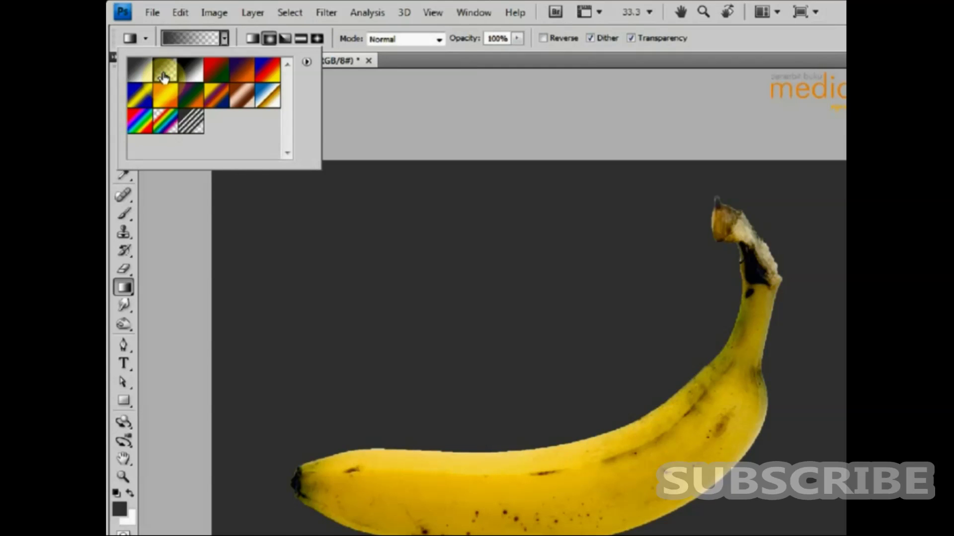
click(272, 39)
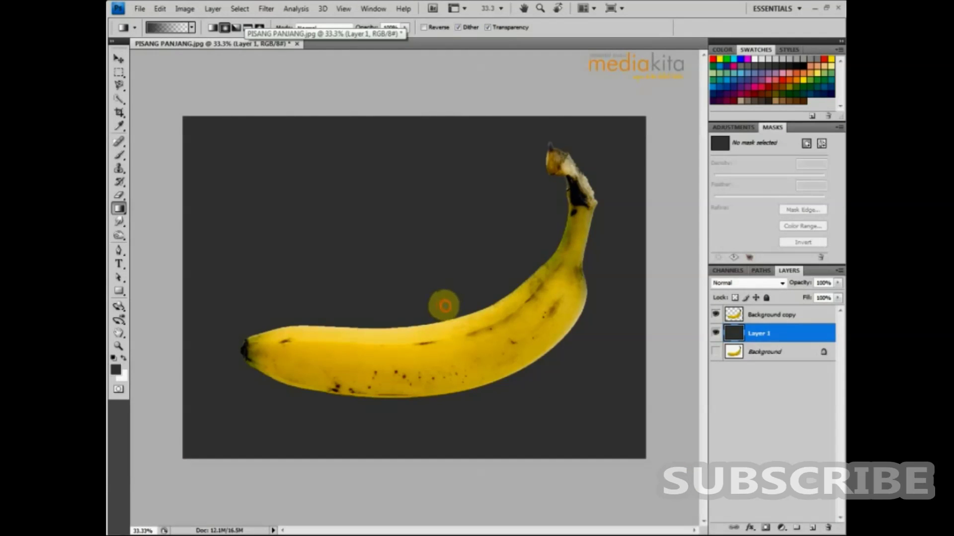
drag(444, 306, 192, 117)
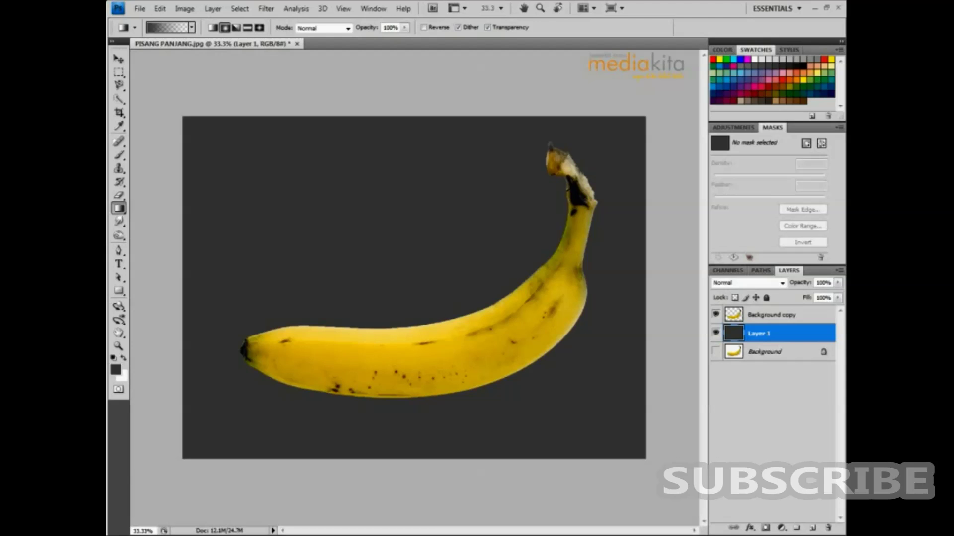
click(214, 139)
click(805, 56)
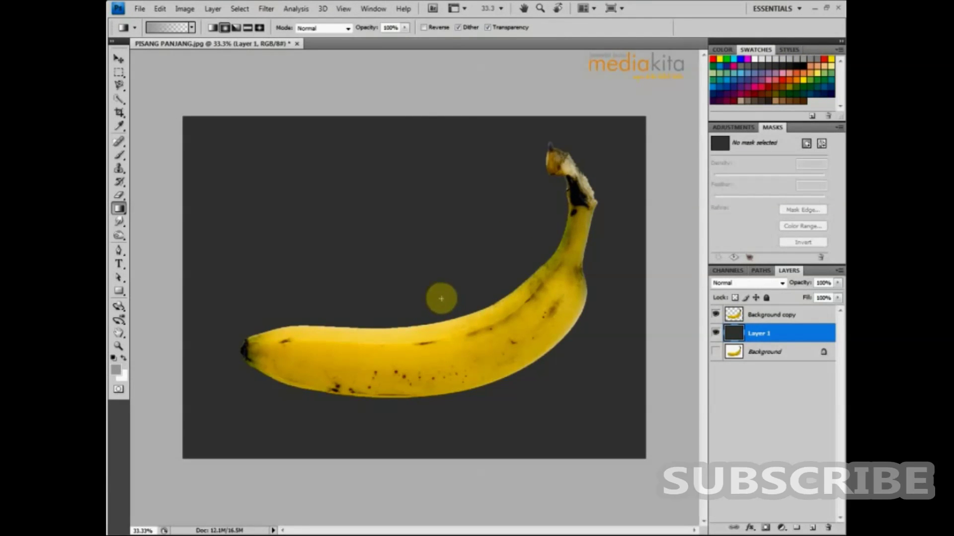
drag(428, 300, 240, 165)
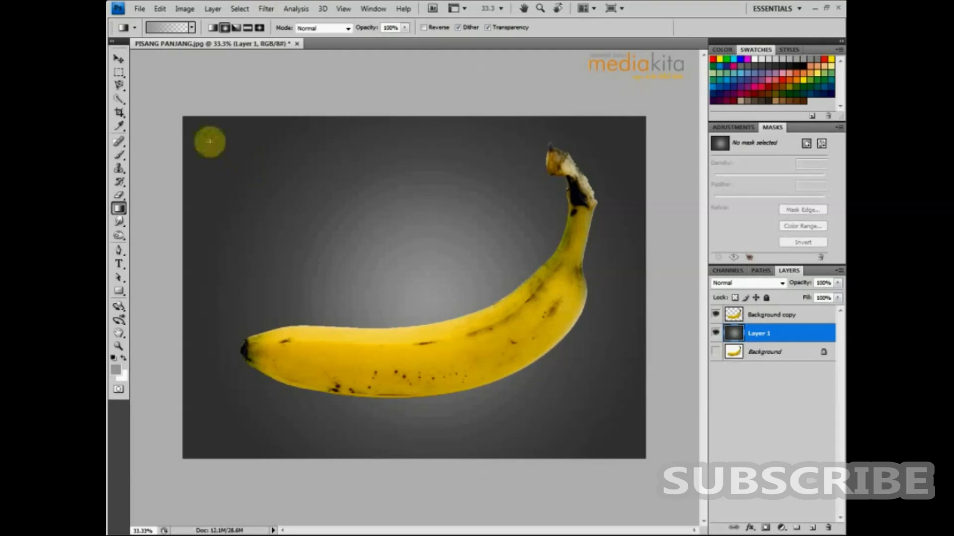
- Place the HERNAWAN paddler photo from CONTOH GAMBAR and position it over the banana
click(140, 10)
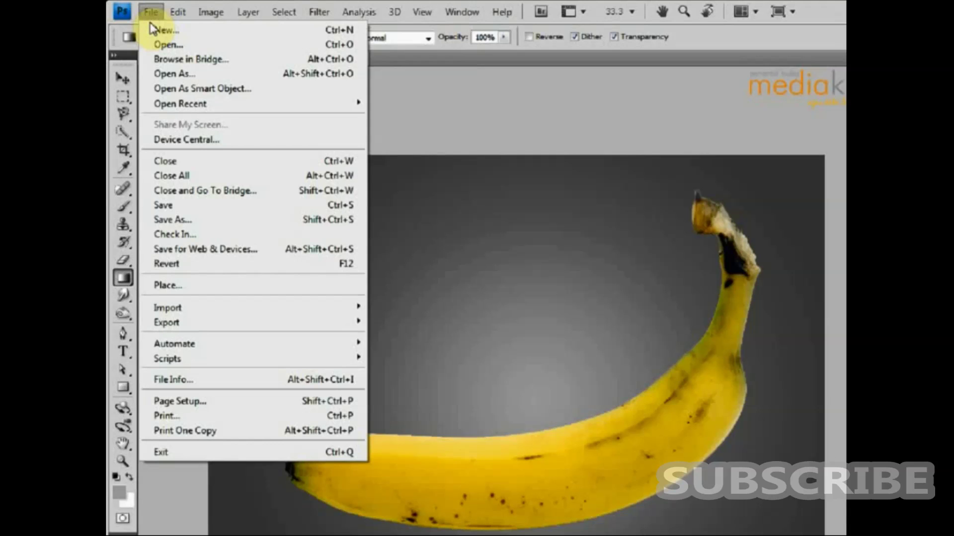
click(206, 286)
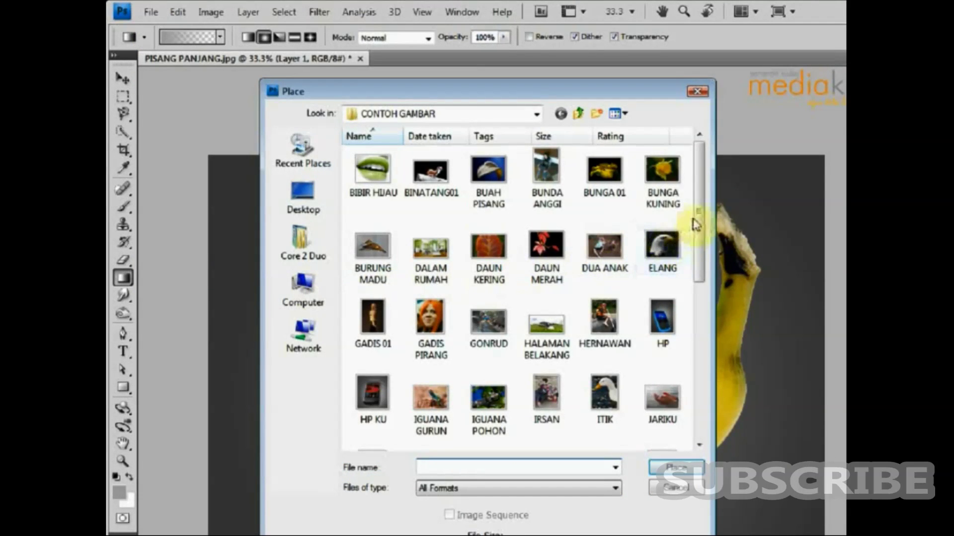
scroll(698, 234, down, 2)
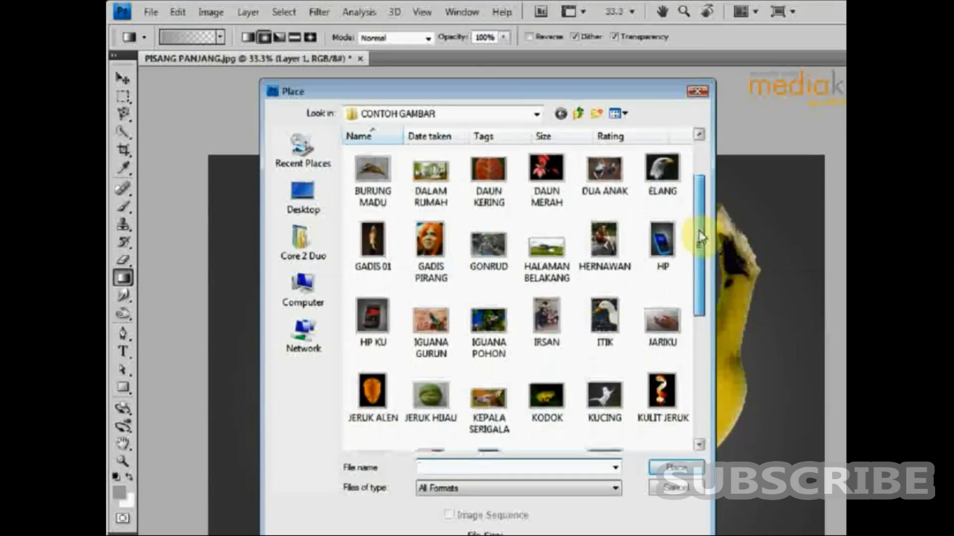
click(613, 243)
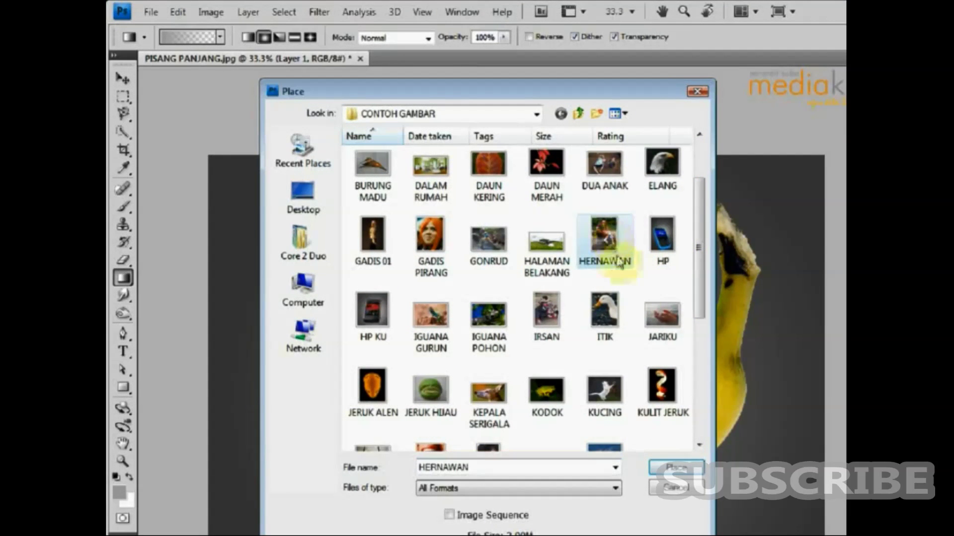
click(675, 467)
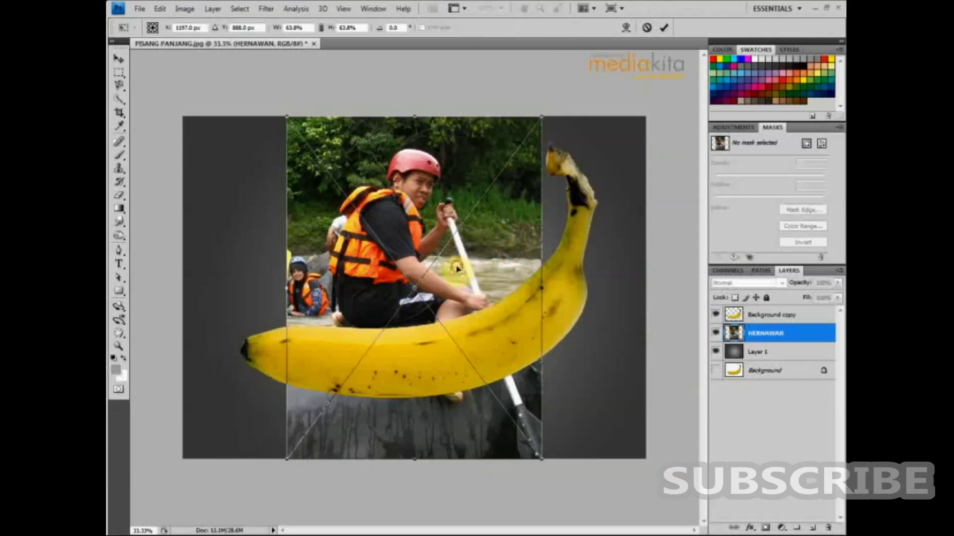
mouse_move(645, 400)
mouse_down()
mouse_move(497, 254)
mouse_move(498, 272)
mouse_up()
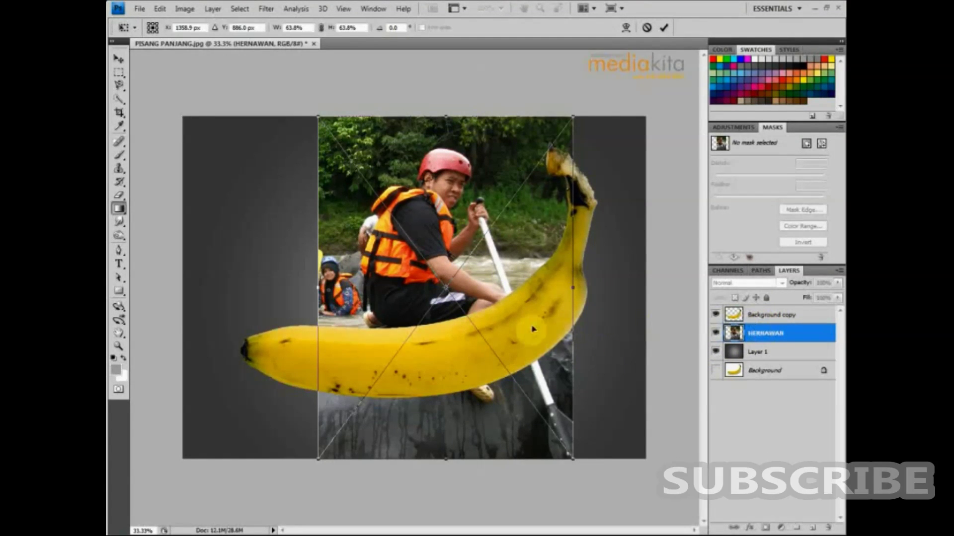
key(Return)
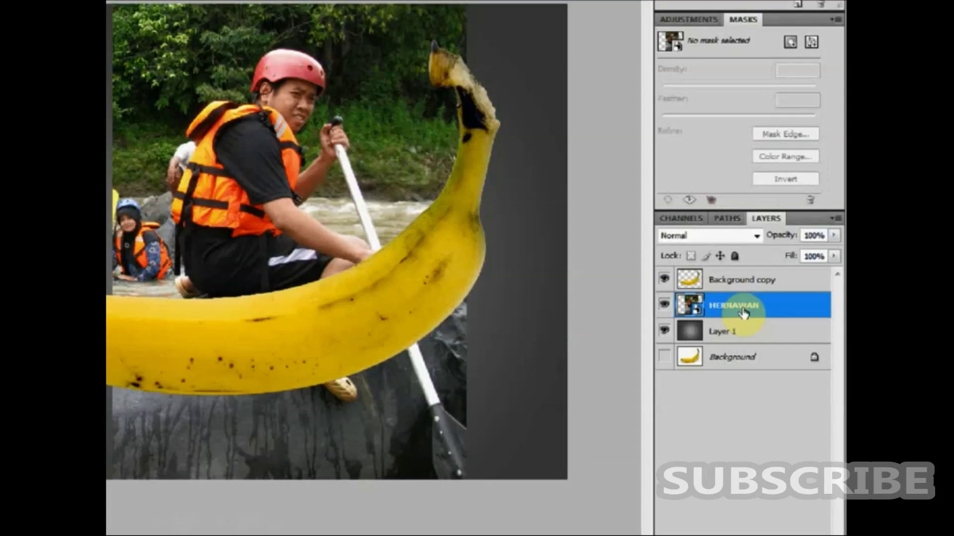
- Rasterize the HERNAWAN photo layer and move Background copy beneath it
right_click(772, 331)
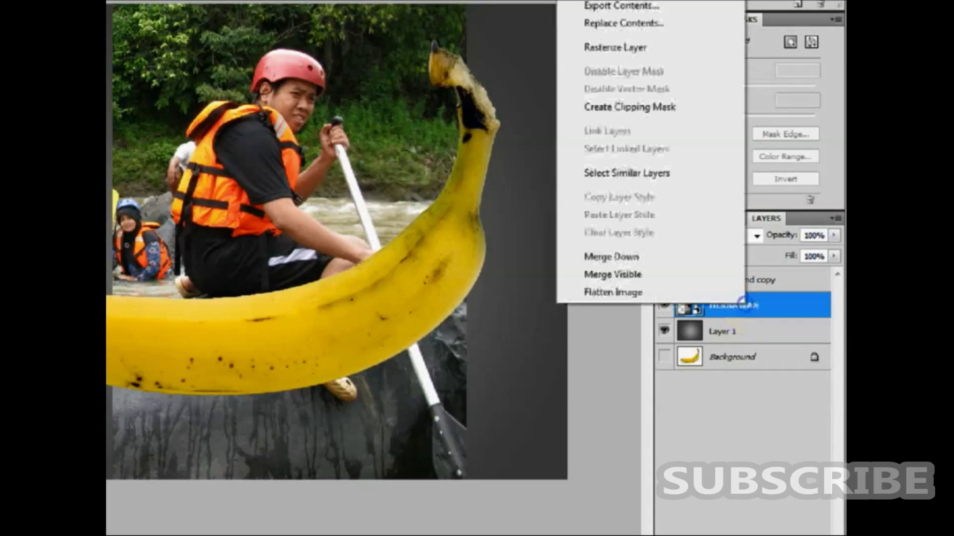
click(651, 48)
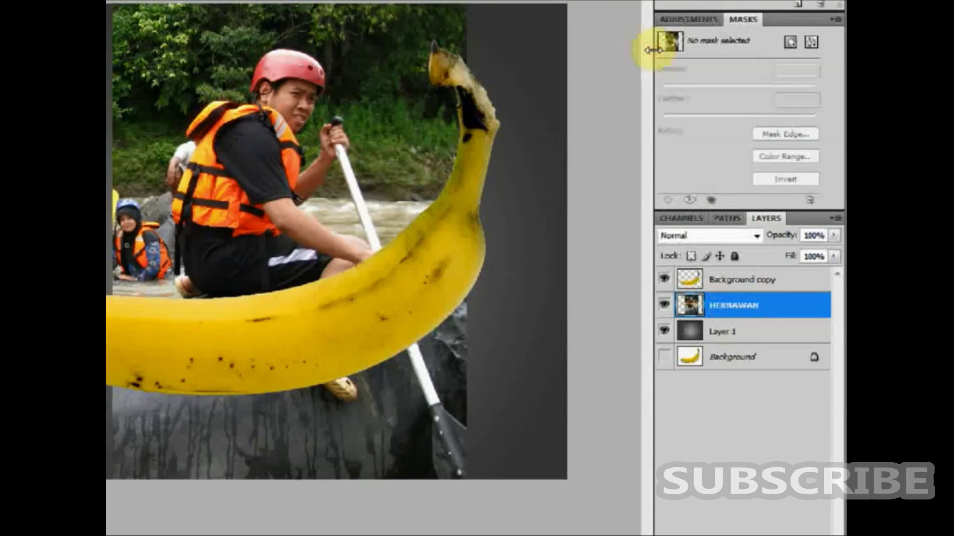
drag(725, 288, 737, 318)
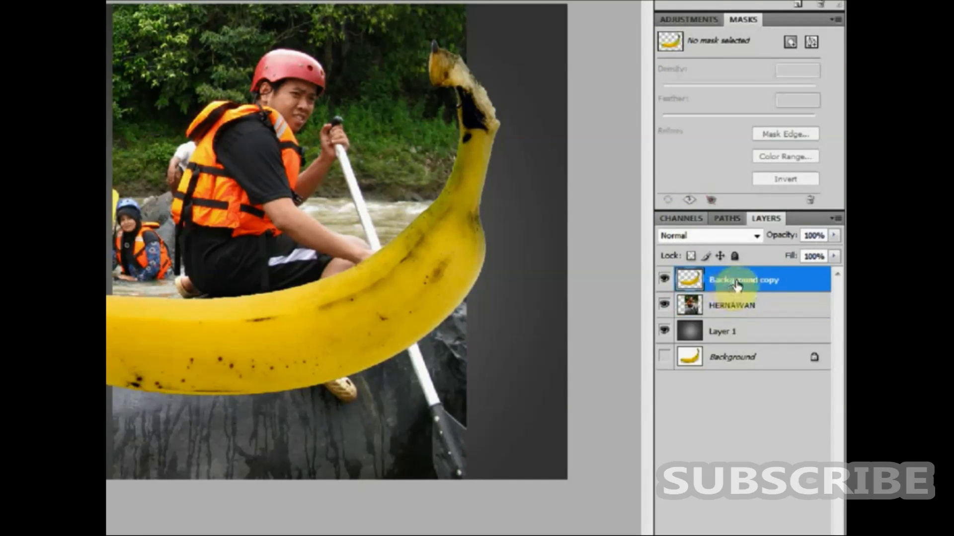
drag(737, 317, 733, 318)
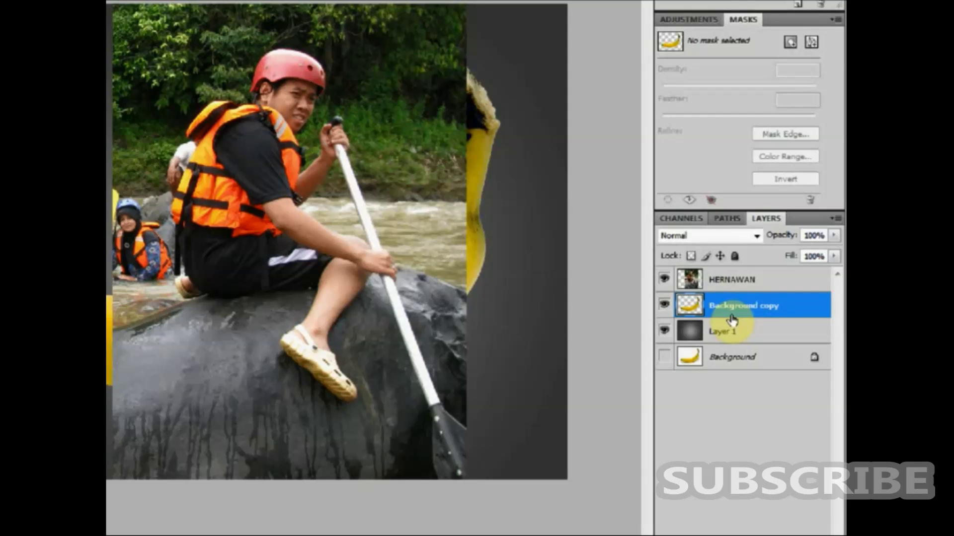
- Nudge the paddler photo slightly down with the Move Tool
click(724, 278)
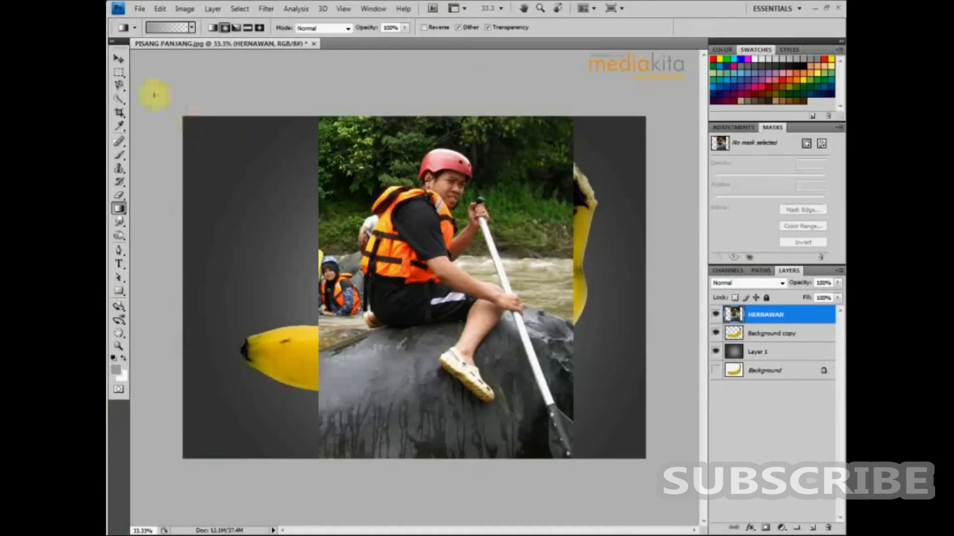
click(118, 59)
mouse_move(464, 227)
mouse_down()
mouse_move(462, 242)
mouse_move(477, 242)
mouse_up()
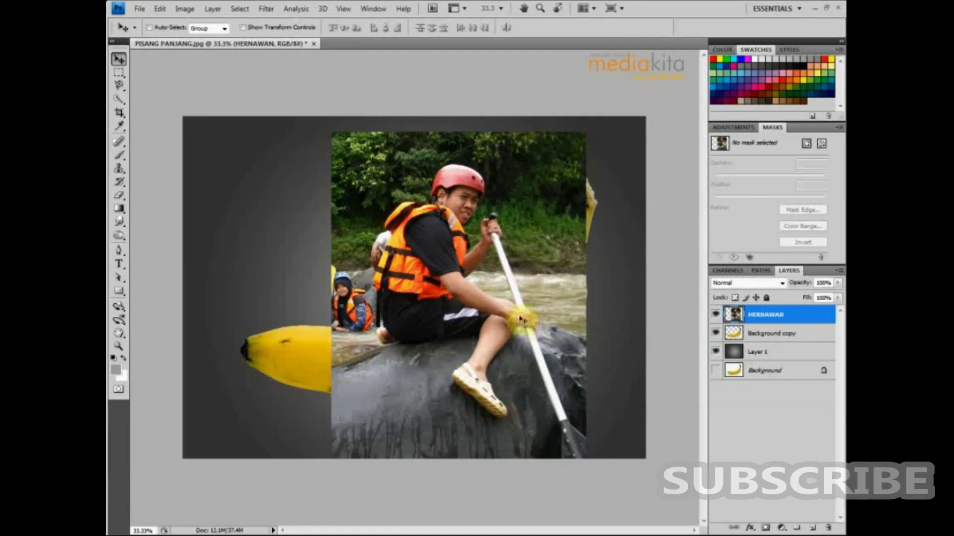
click(119, 253)
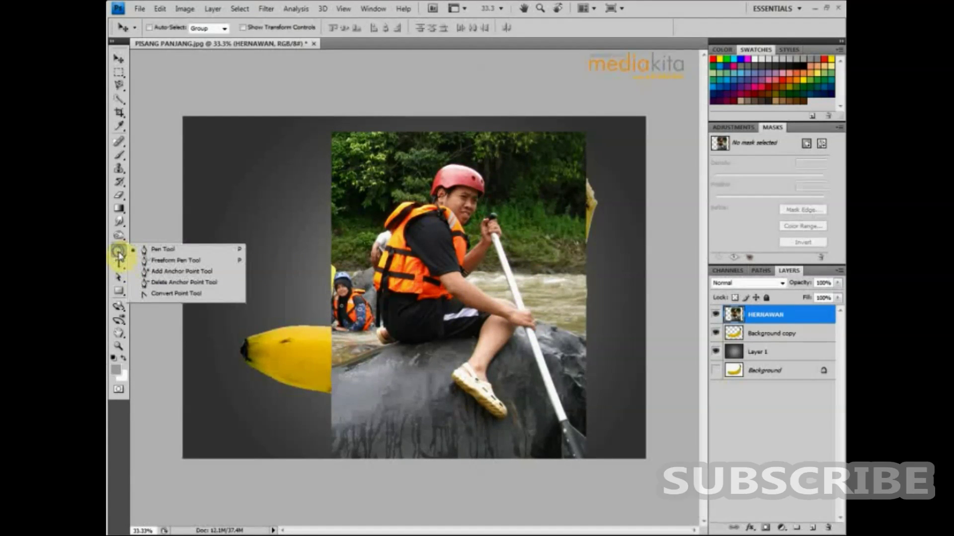
- Start a Pen path at the sandal tip and curve it around the sandal heel
click(157, 252)
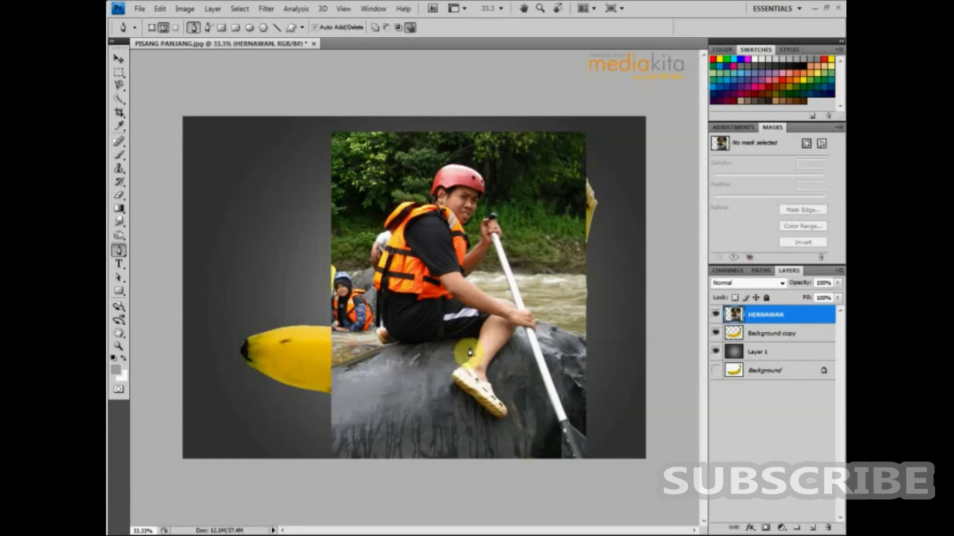
click(493, 420)
click(446, 376)
drag(445, 379, 459, 390)
click(457, 389)
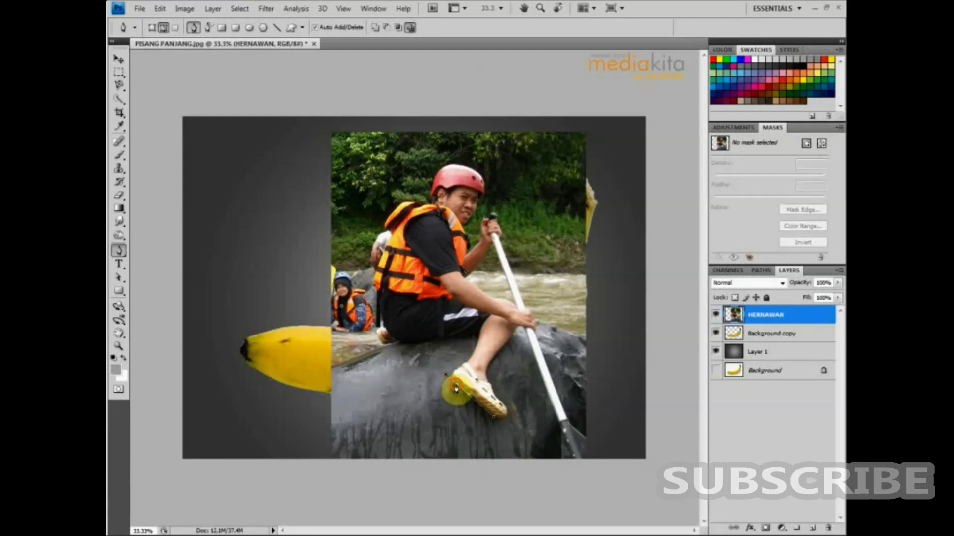
drag(456, 389, 463, 376)
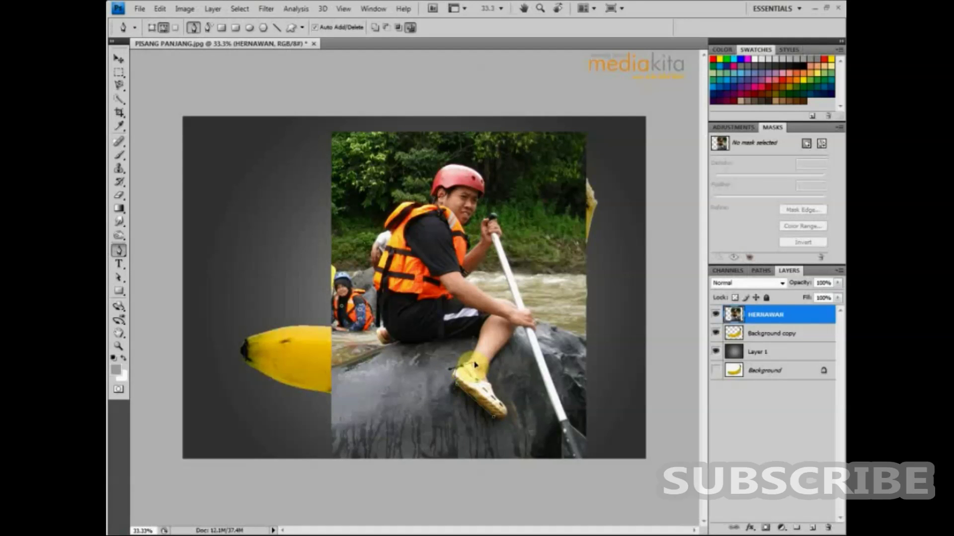
drag(480, 363, 480, 361)
alt+click(463, 366)
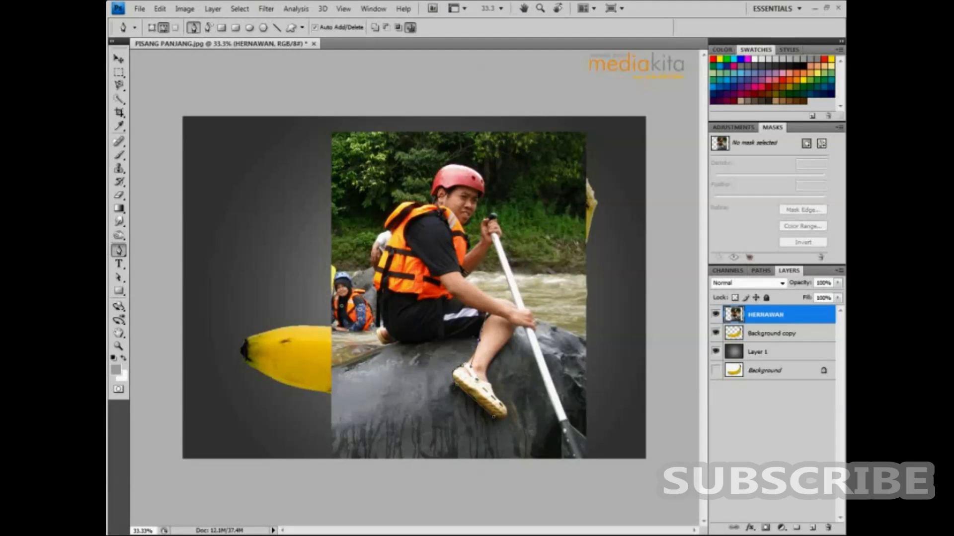
- Continue the path past the knee, along the rock edge and up the life-jacket to the shoulder
drag(487, 329, 480, 344)
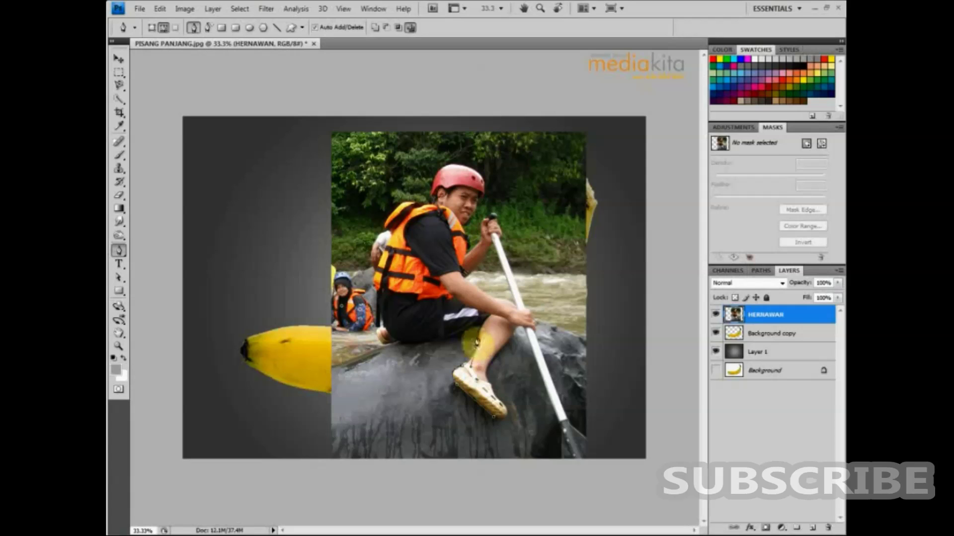
drag(471, 341, 424, 347)
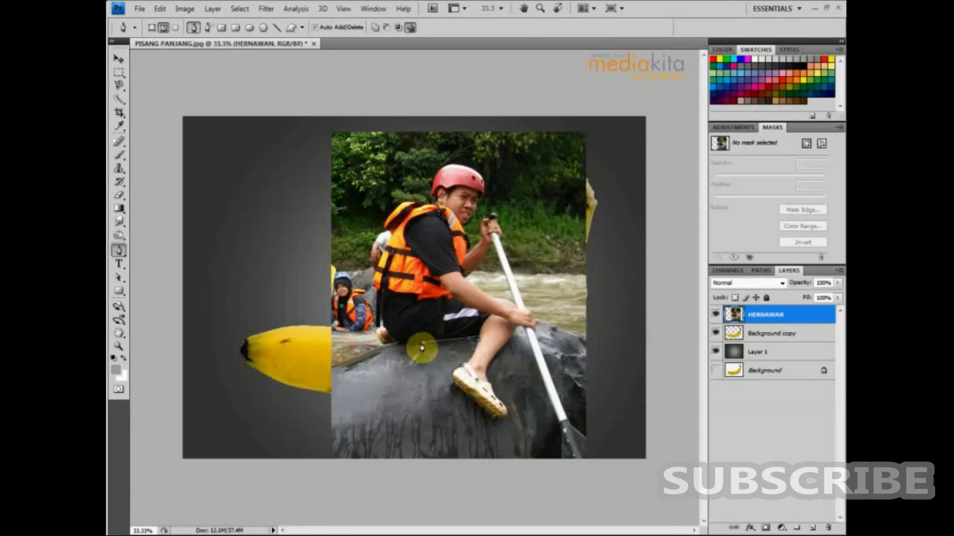
drag(395, 343, 383, 323)
click(376, 274)
drag(376, 274, 384, 261)
click(393, 236)
mouse_move(396, 236)
mouse_down()
mouse_move(412, 208)
mouse_move(425, 211)
mouse_up()
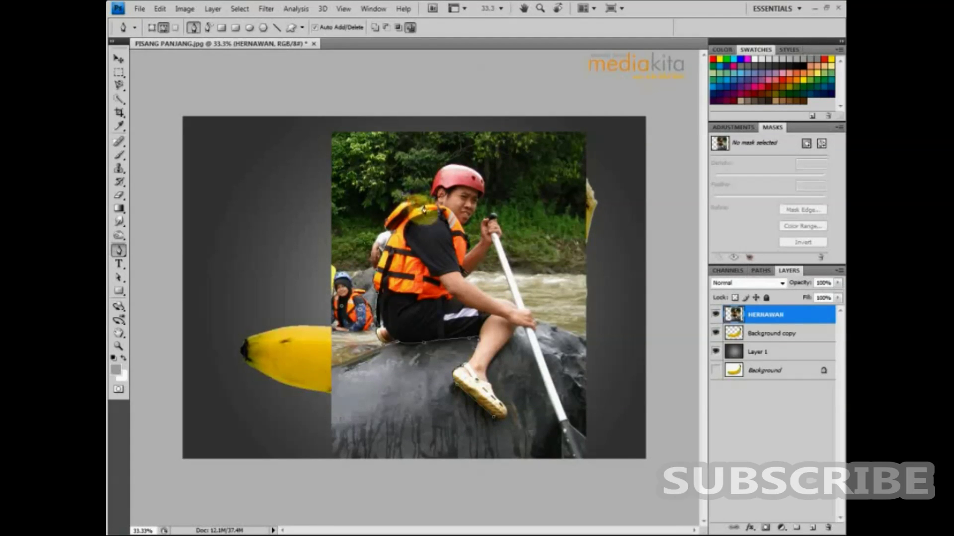
- Curve the outline over the shoulder, face and paddling hand, then zoom in on the man
mouse_move(423, 209)
mouse_down()
mouse_move(481, 188)
mouse_move(481, 205)
mouse_up()
drag(479, 204, 474, 216)
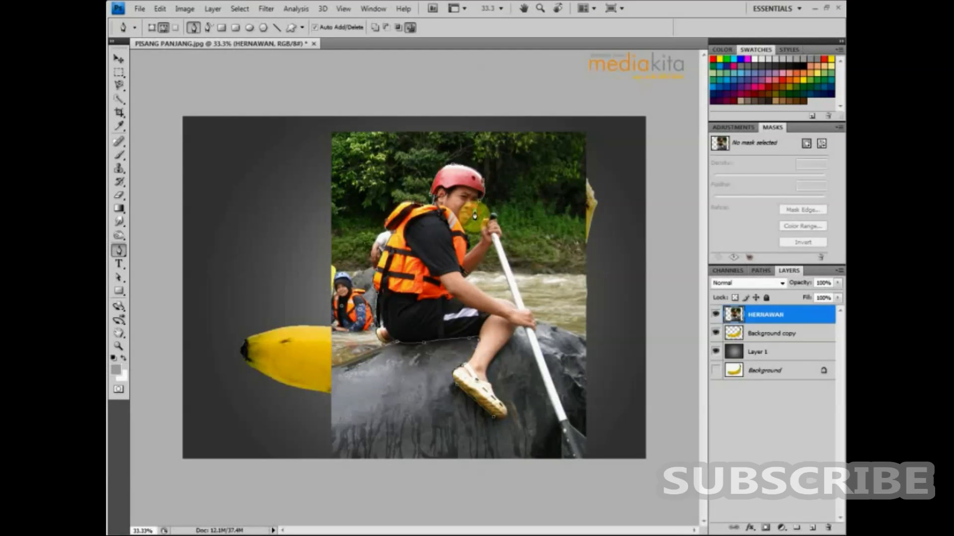
drag(474, 216, 480, 229)
drag(480, 229, 485, 222)
key(z)
drag(374, 140, 601, 454)
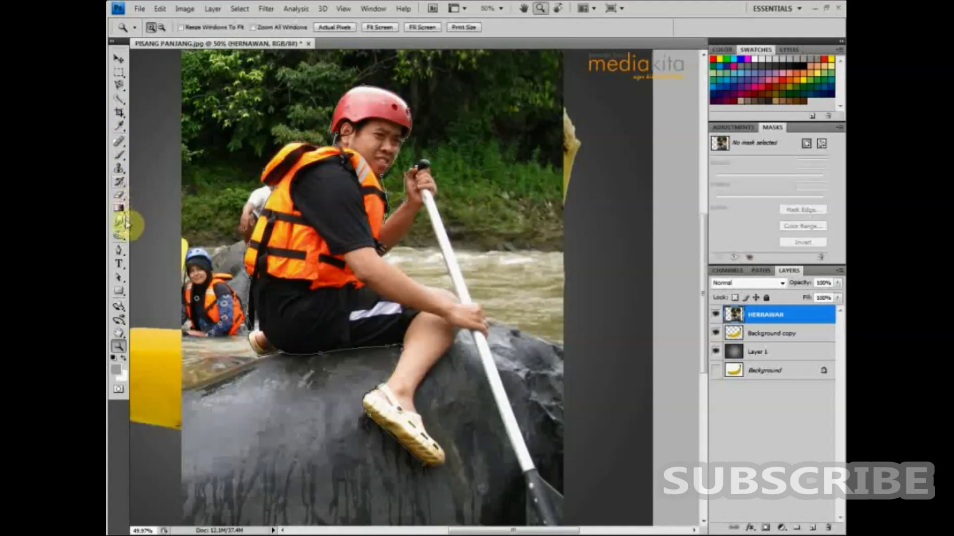
- Extend the outline path down the paddle shaft and around the paddle blade
click(120, 249)
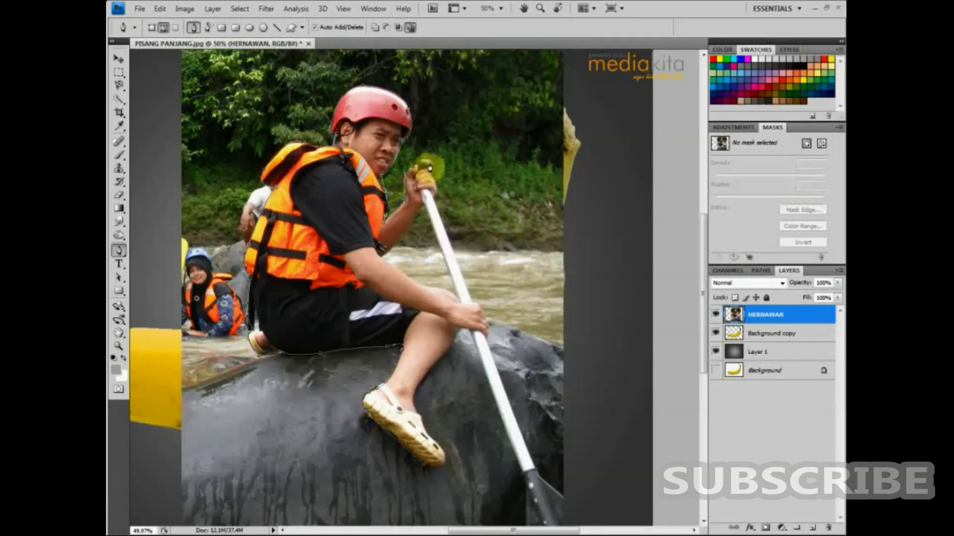
drag(424, 165, 437, 194)
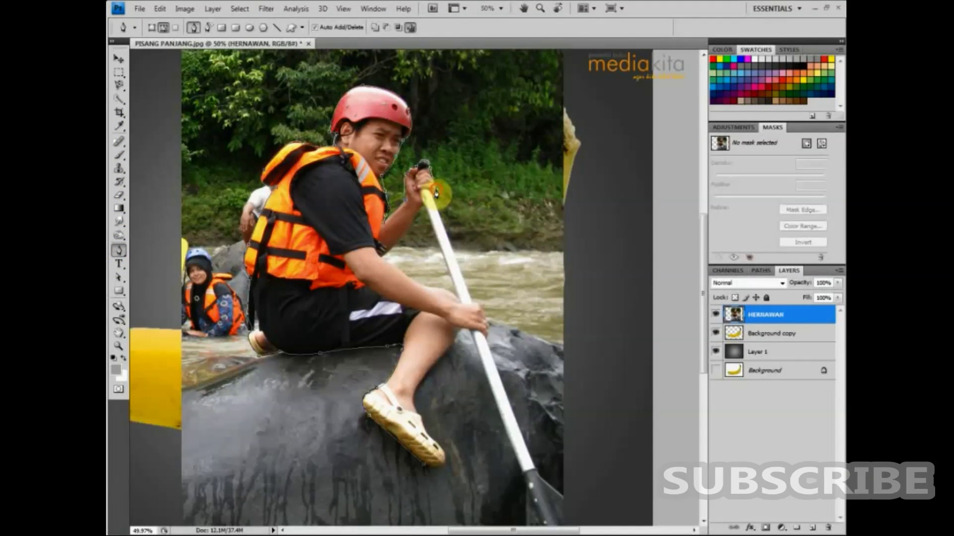
drag(487, 310, 489, 337)
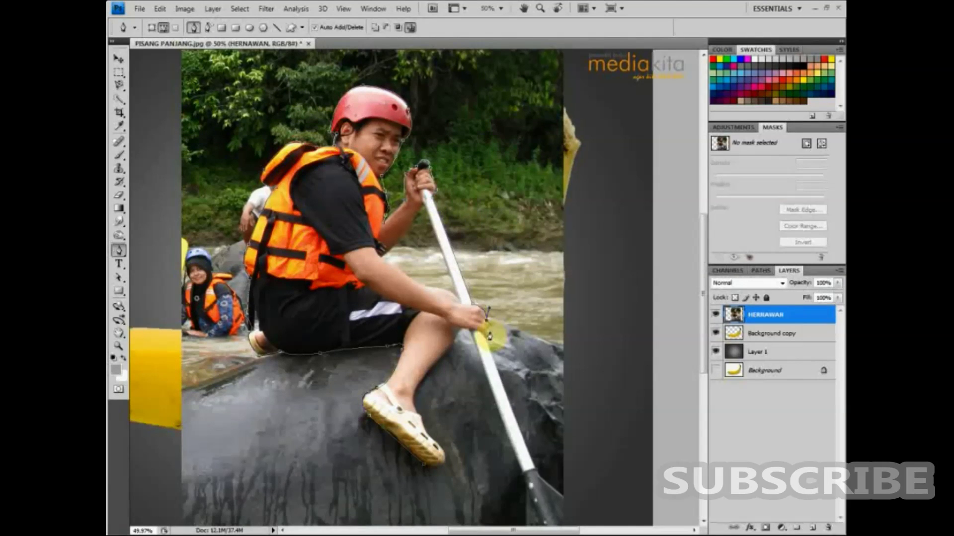
click(559, 519)
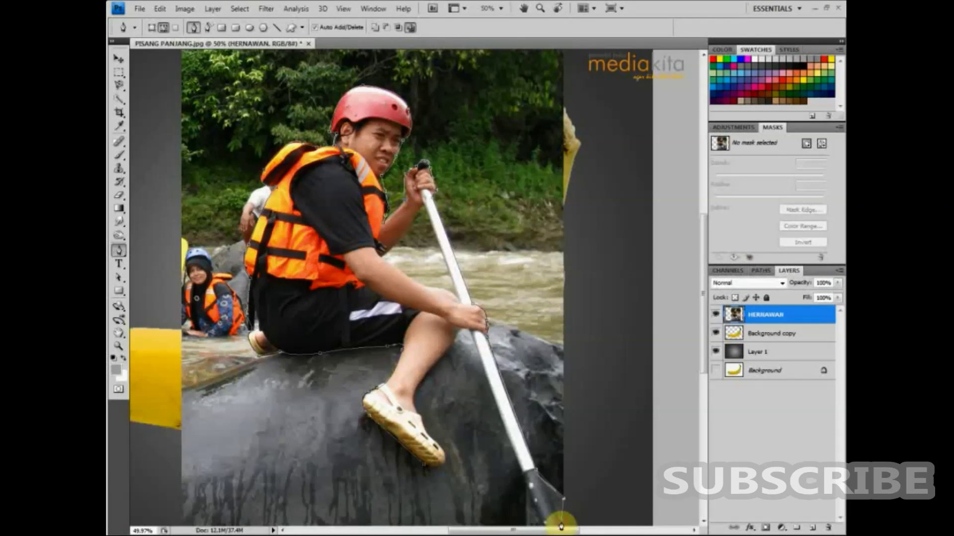
scroll(564, 494, down, 2)
click(527, 480)
click(525, 445)
click(521, 425)
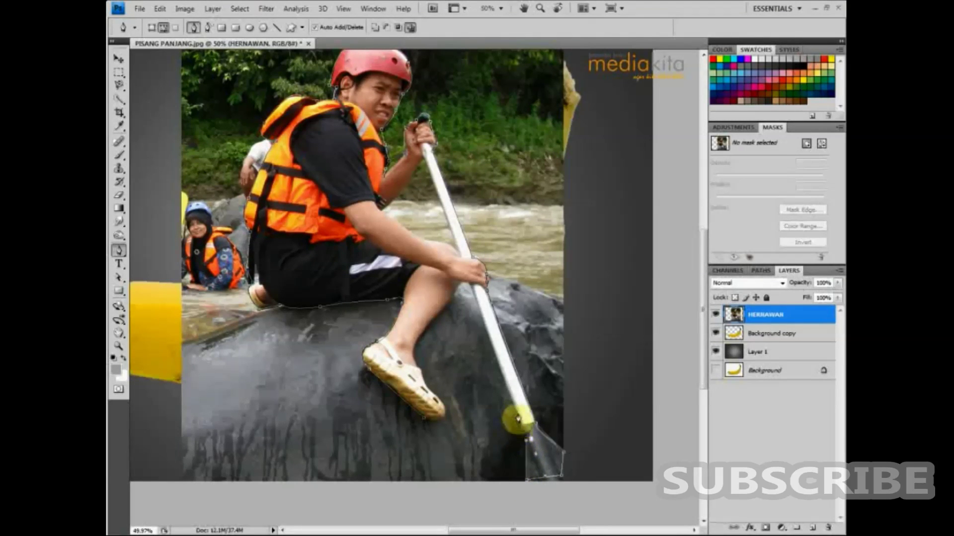
- Continue the path up the paddle to the leg, past the ankle and heel, to the shoe toe
click(434, 324)
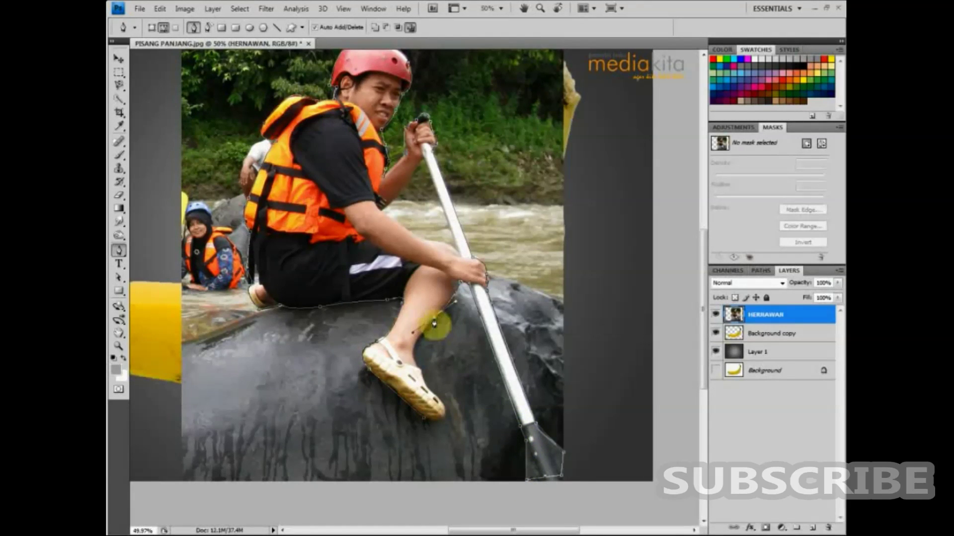
click(418, 355)
click(423, 385)
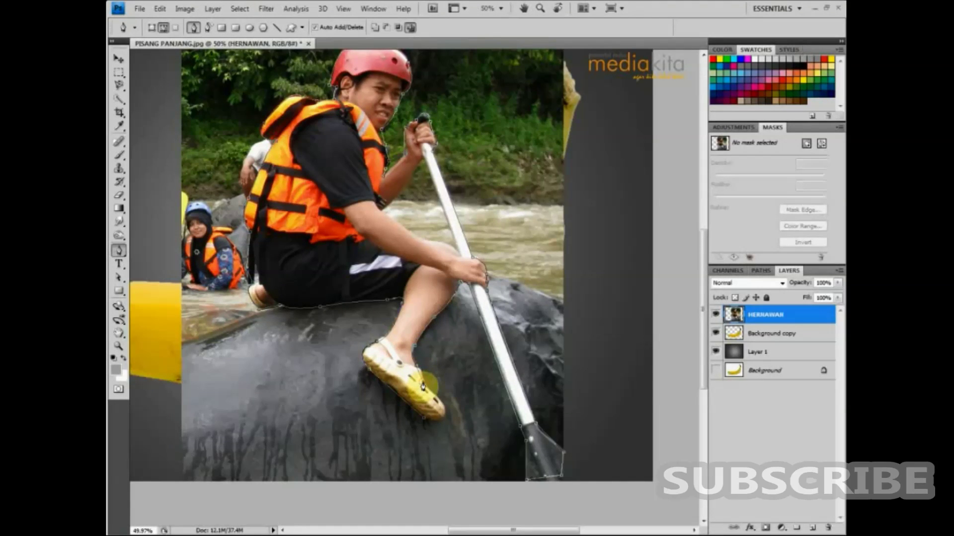
click(424, 405)
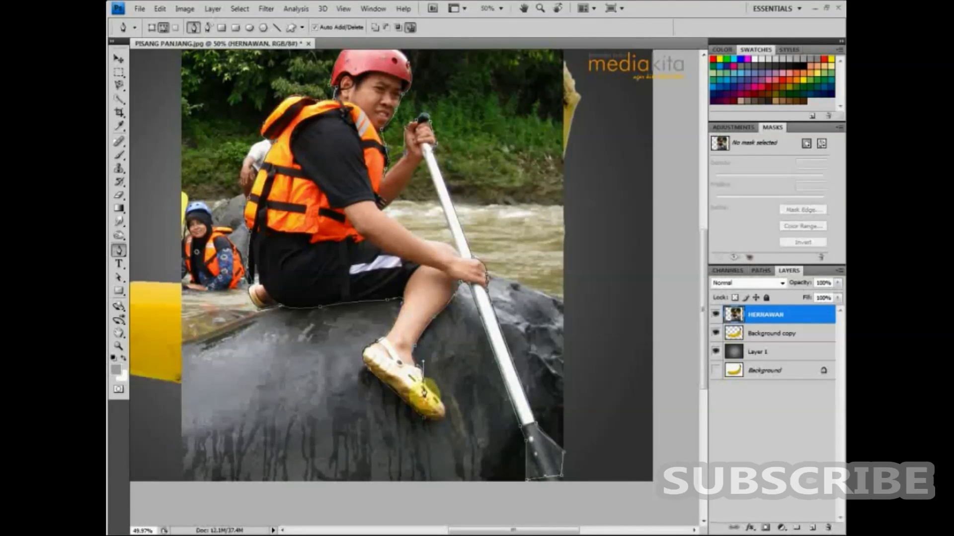
mouse_move(432, 423)
mouse_down()
mouse_move(414, 419)
mouse_move(424, 424)
mouse_up()
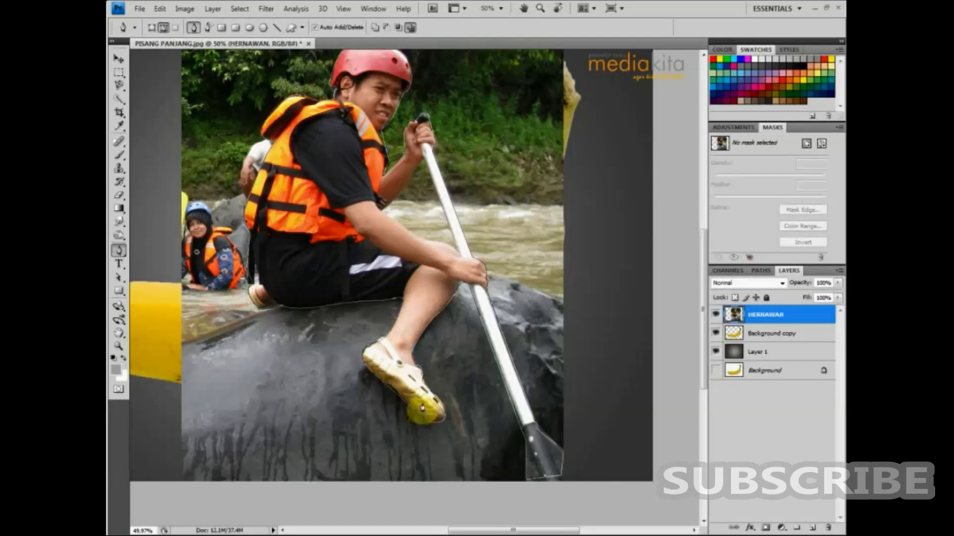
- Fit the whole image on screen and return to the standard Pen Tool
scroll(425, 367, up, 3)
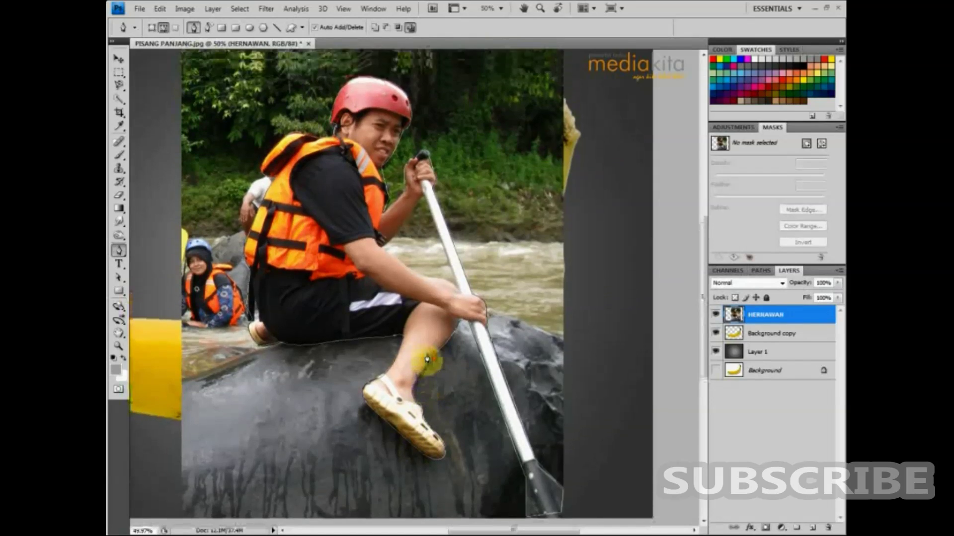
click(540, 8)
click(379, 28)
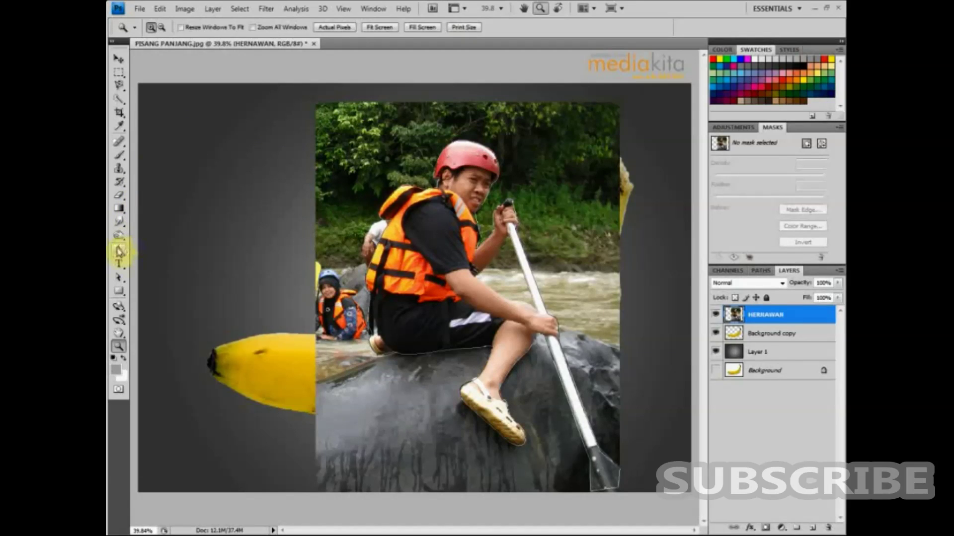
drag(119, 251, 165, 254)
click(165, 251)
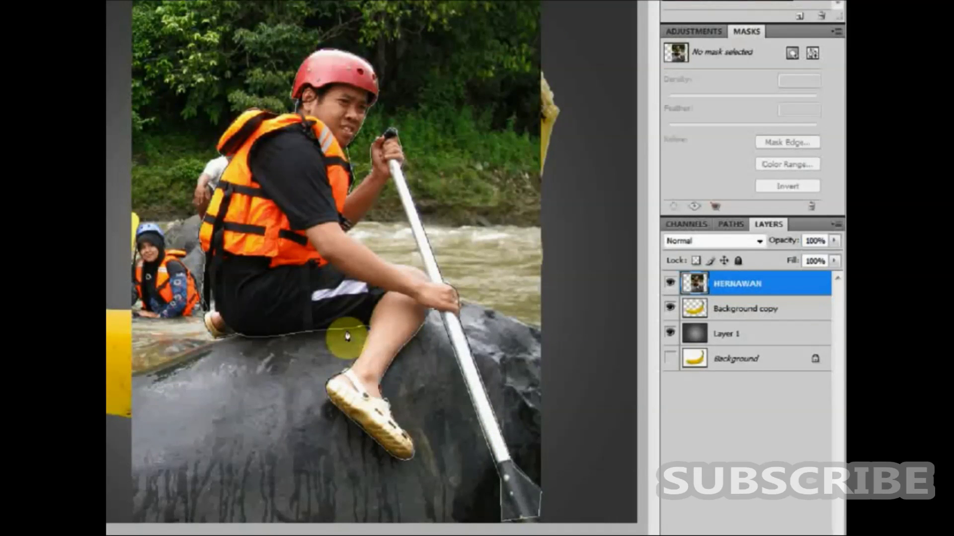
- Convert the outline path into a vector mask on the HERNAWAN layer
right_click(348, 336)
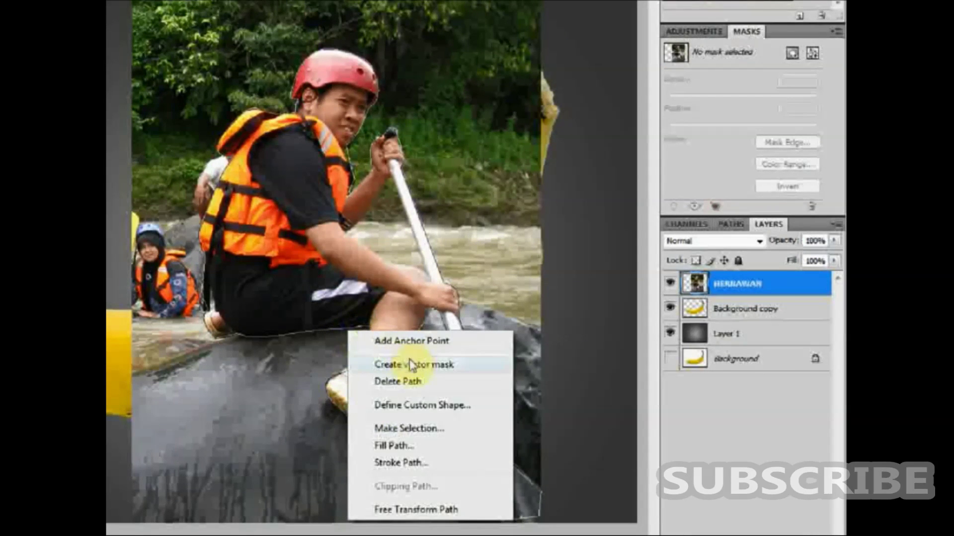
click(421, 366)
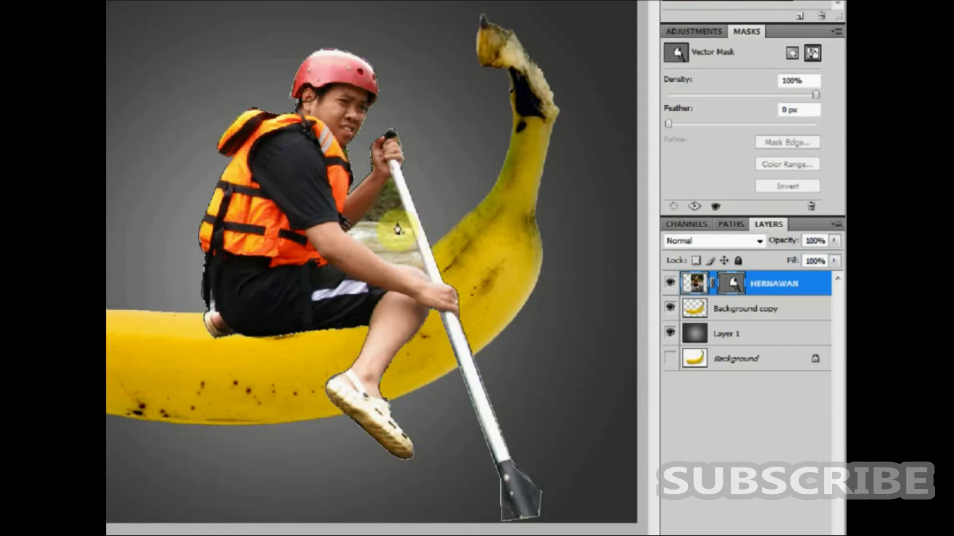
click(424, 276)
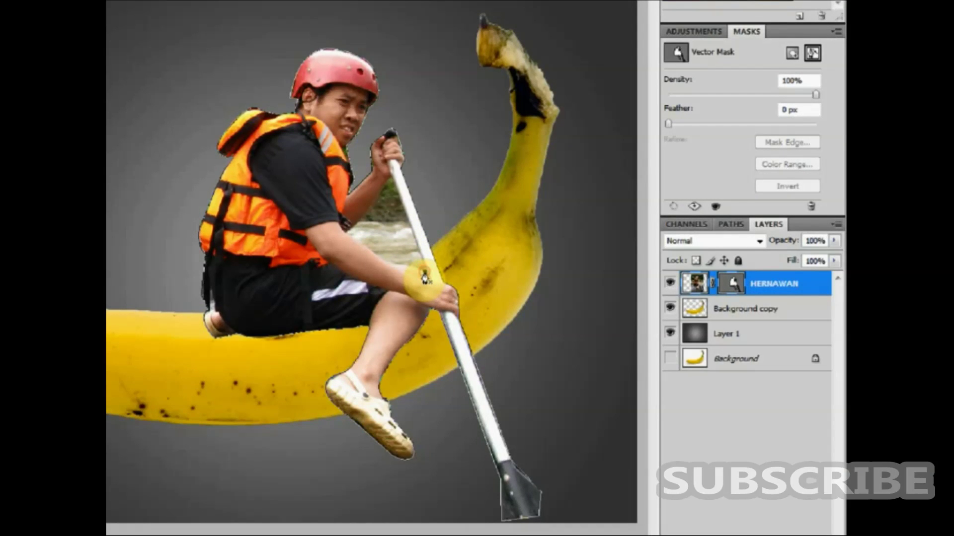
- Trim the water patch between the arm and paddle out of the mask, then reselect the man's layer
click(391, 183)
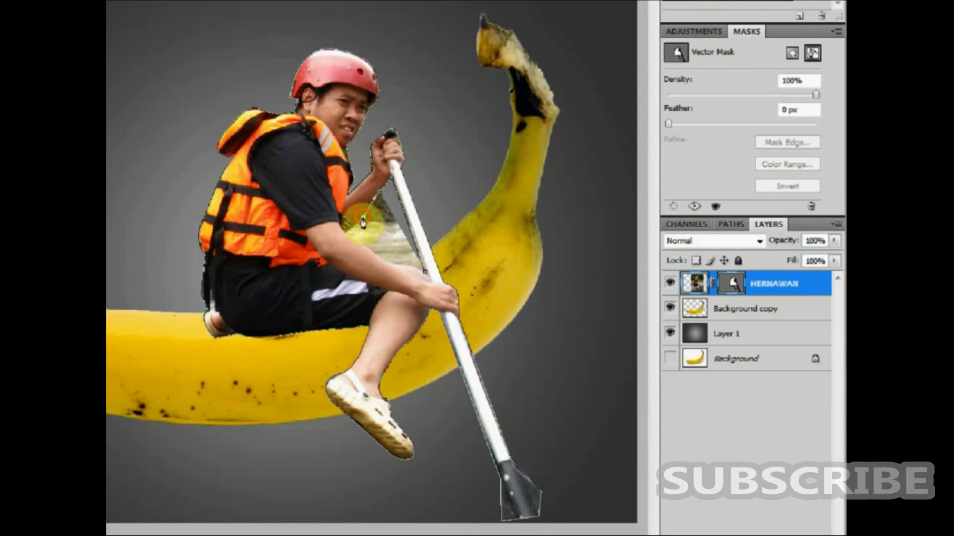
click(363, 221)
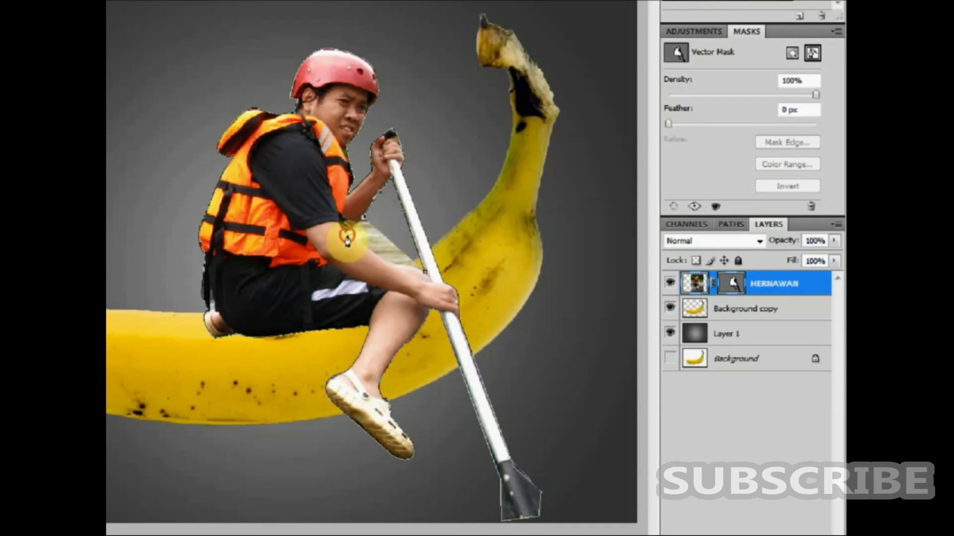
click(381, 258)
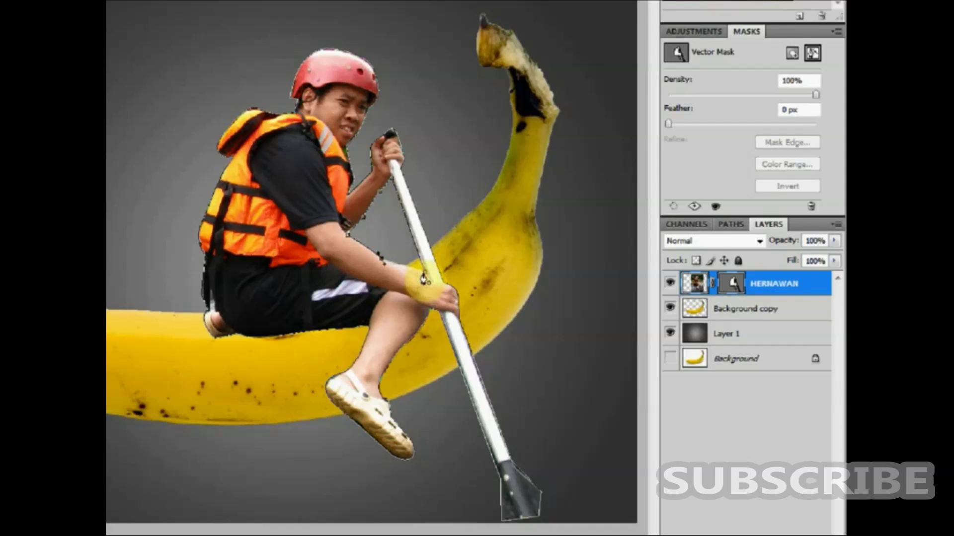
drag(411, 213, 428, 197)
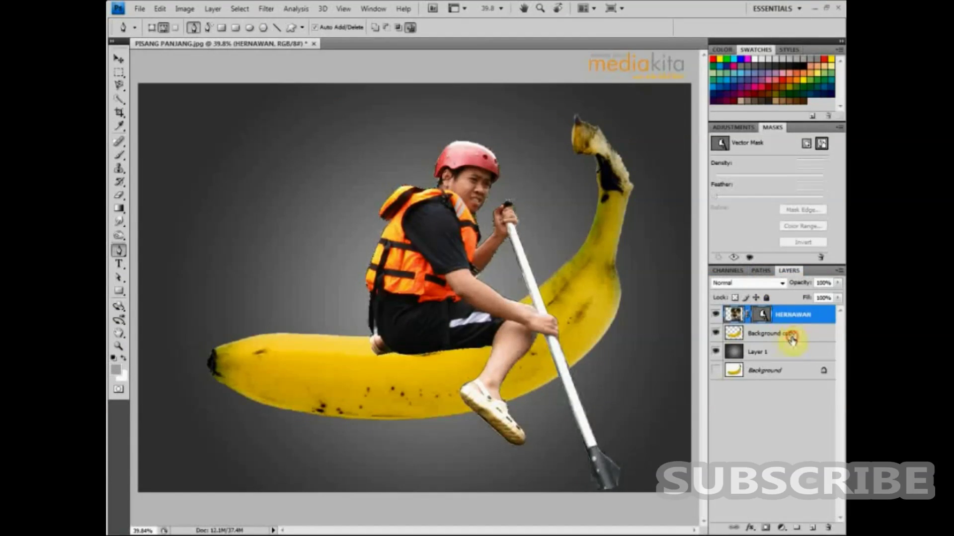
click(791, 339)
click(791, 315)
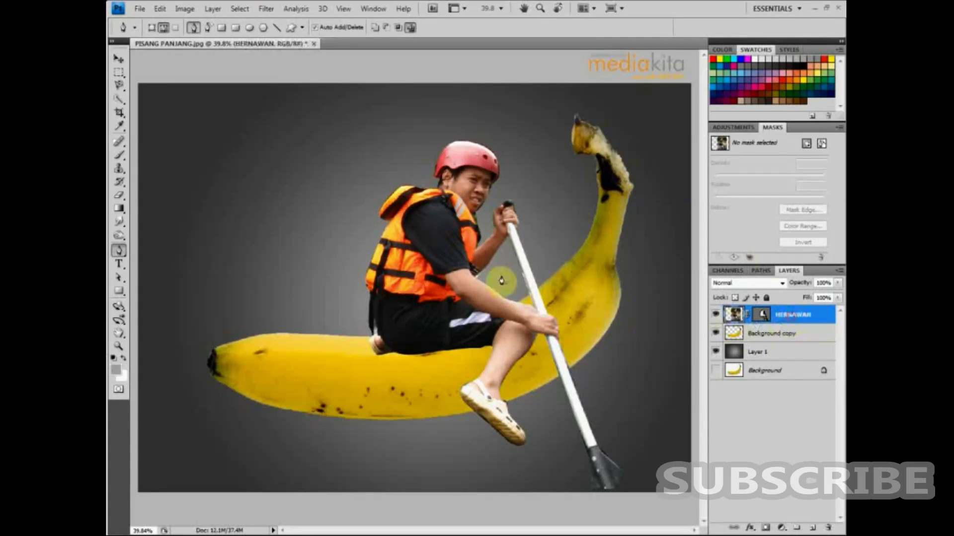
- With the Move tool, shift the masked paddler slightly right along the banana
click(118, 59)
drag(418, 239, 462, 243)
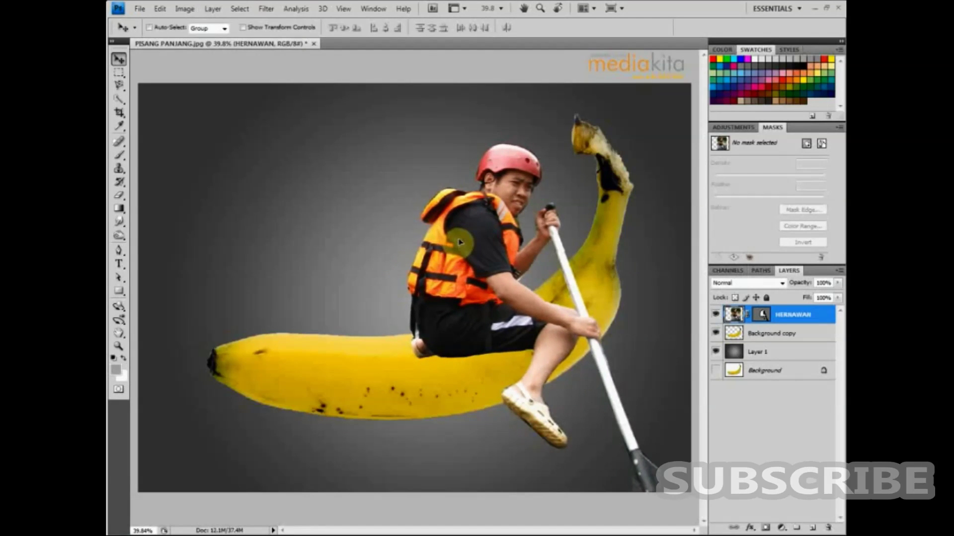
drag(461, 243, 458, 243)
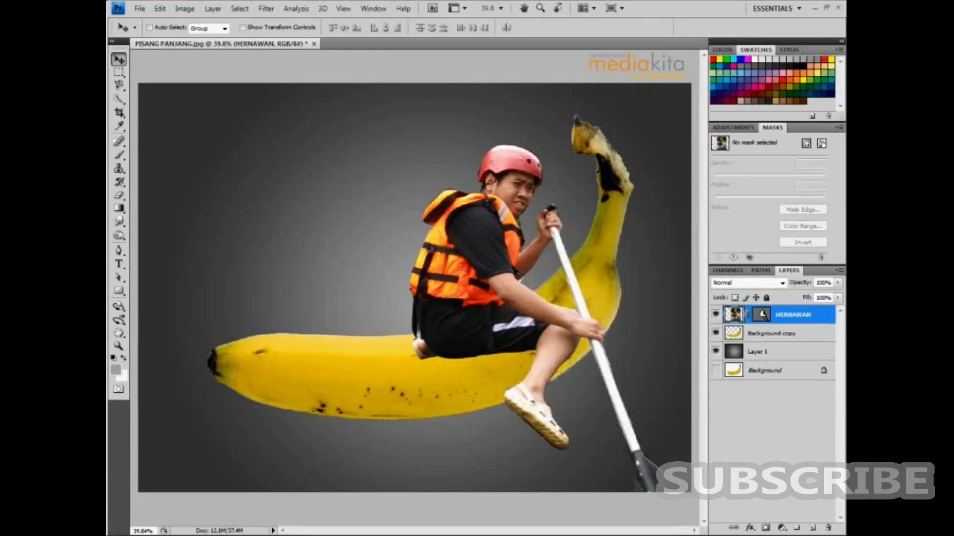
click(463, 241)
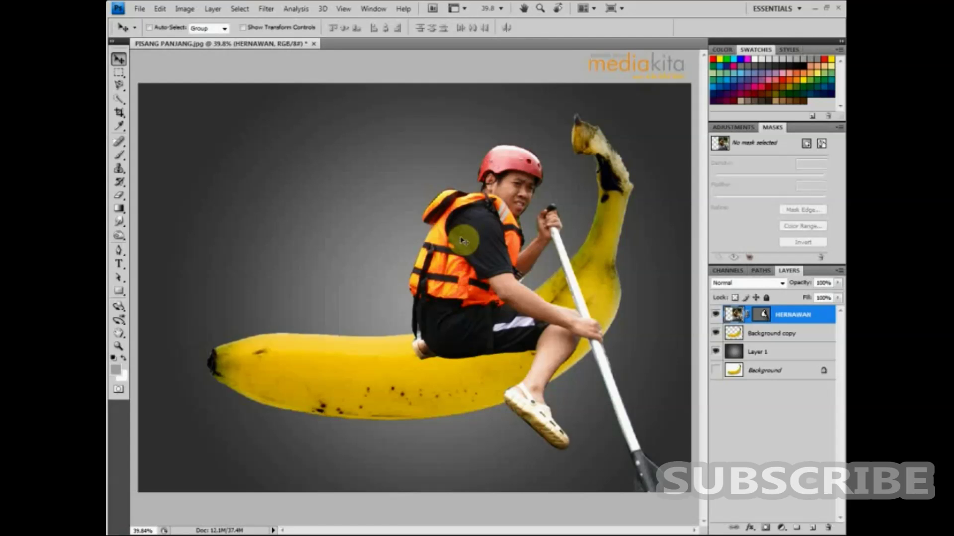